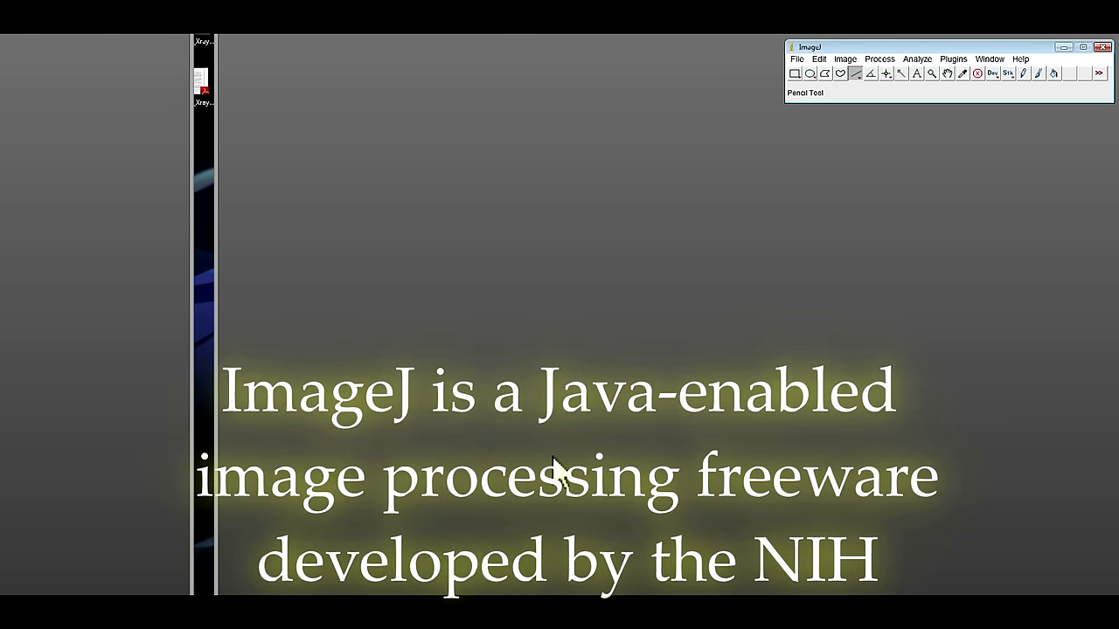
Reopen the recent file Au-OLA NP syn by osterloh-15.tif and position its window
left_click(797, 59)
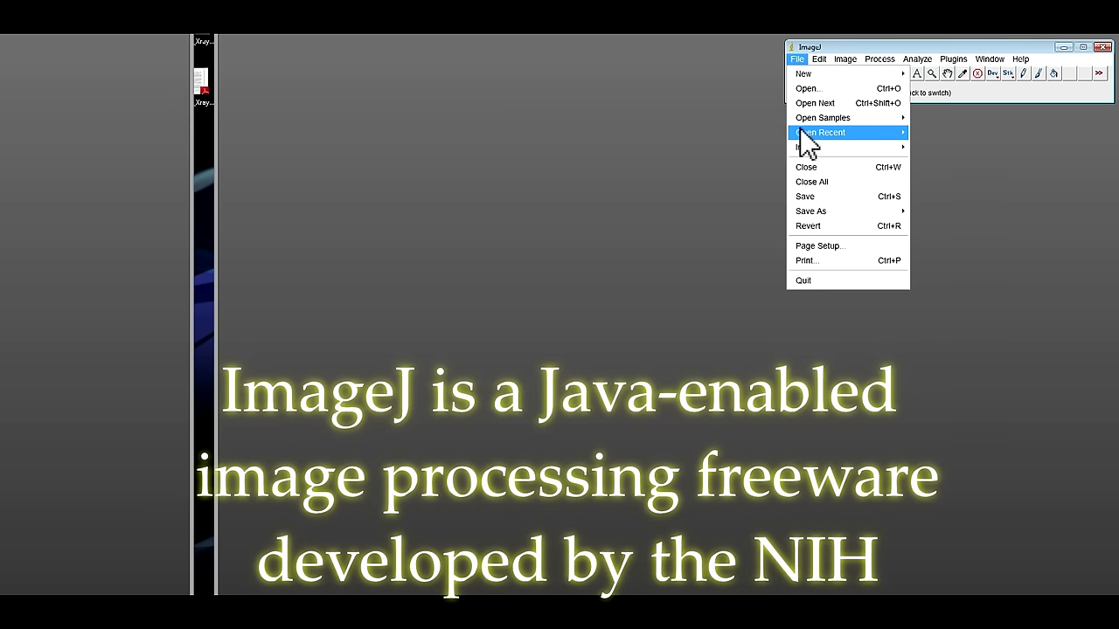
mouse_move(806, 140)
left_click(761, 137)
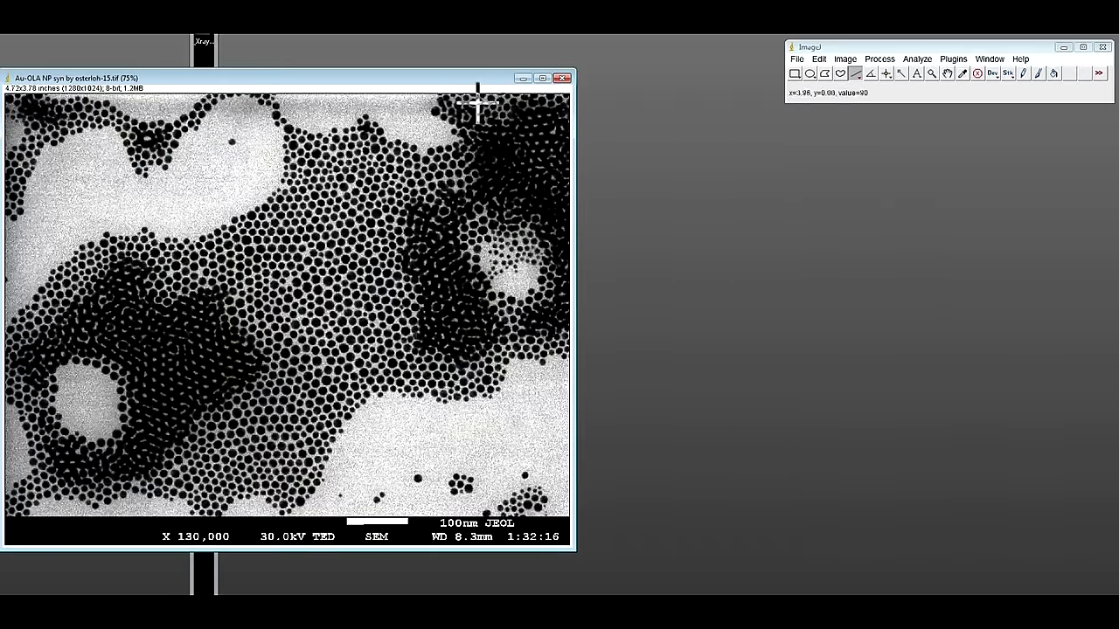
left_click_drag(440, 79, 475, 69)
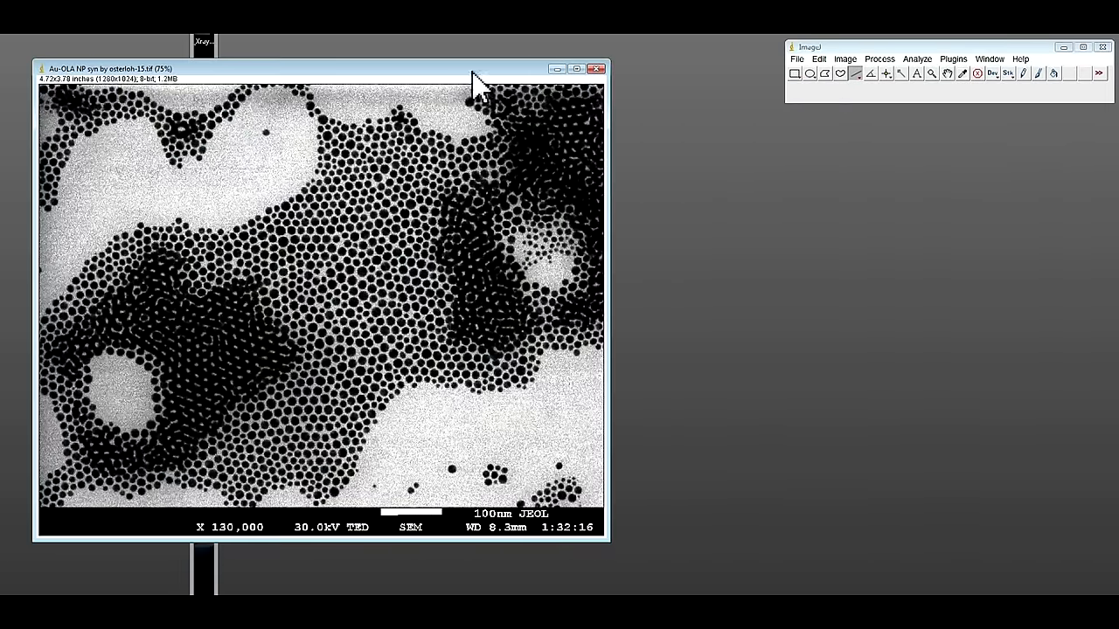
left_click(918, 59)
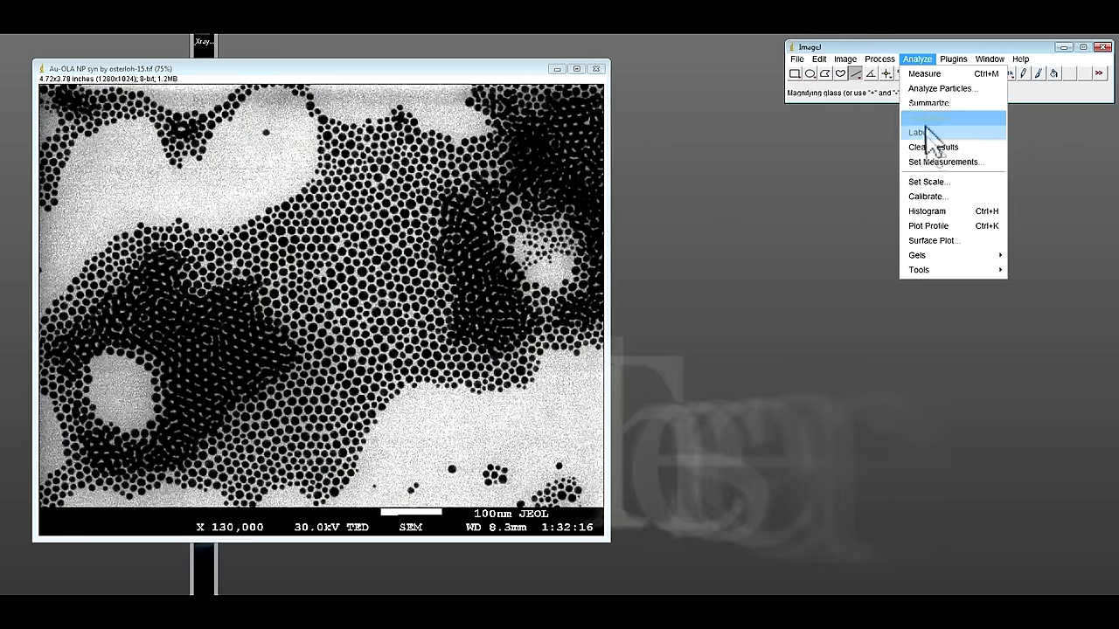
Remove the image's old inch calibration in Set Scale so it reads 1280x1024 pixels
left_click(930, 183)
left_click_drag(588, 129, 787, 151)
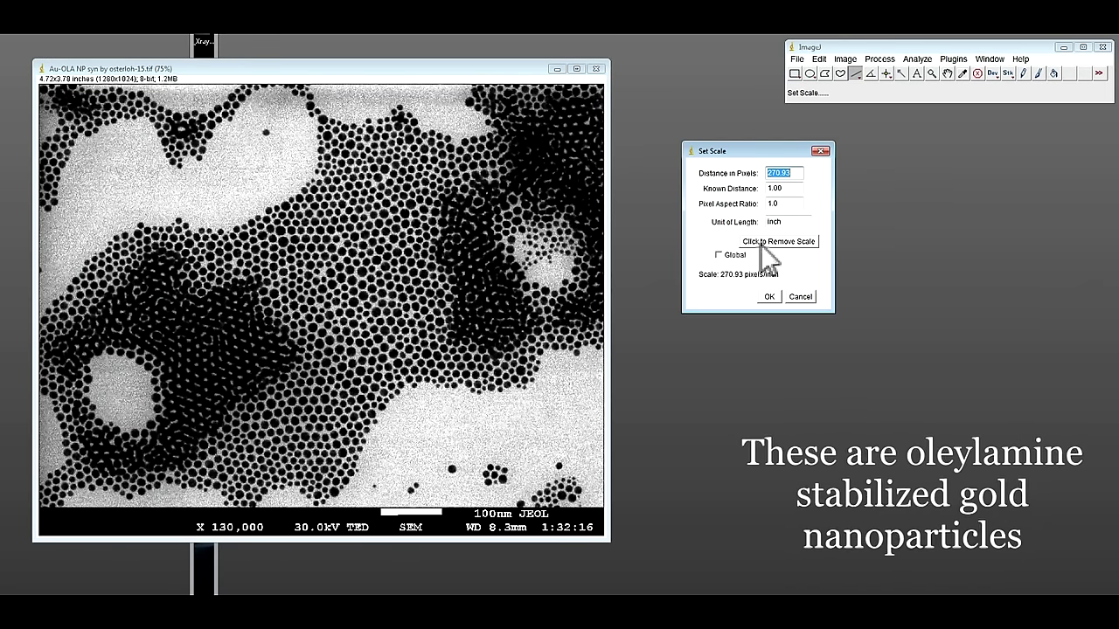
left_click(765, 242)
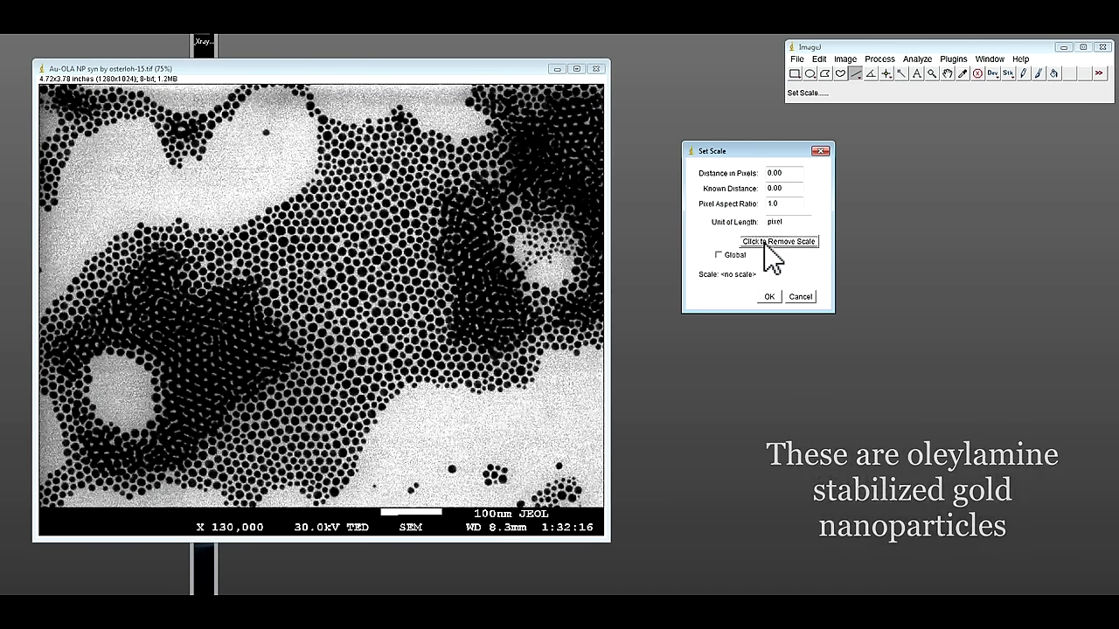
left_click(769, 297)
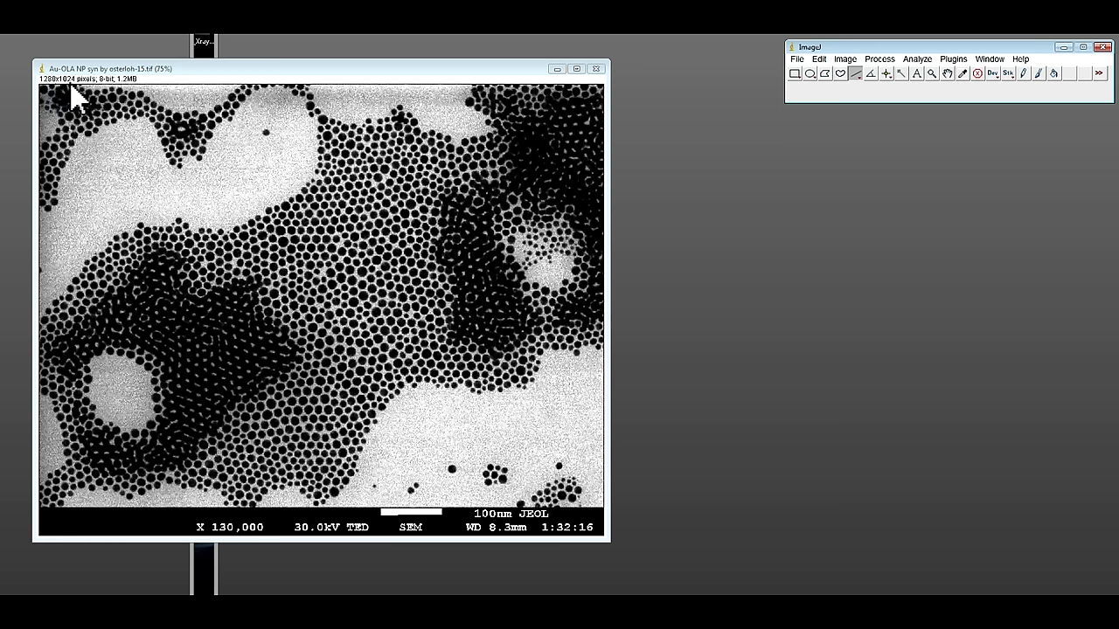
left_click_drag(204, 70, 208, 65)
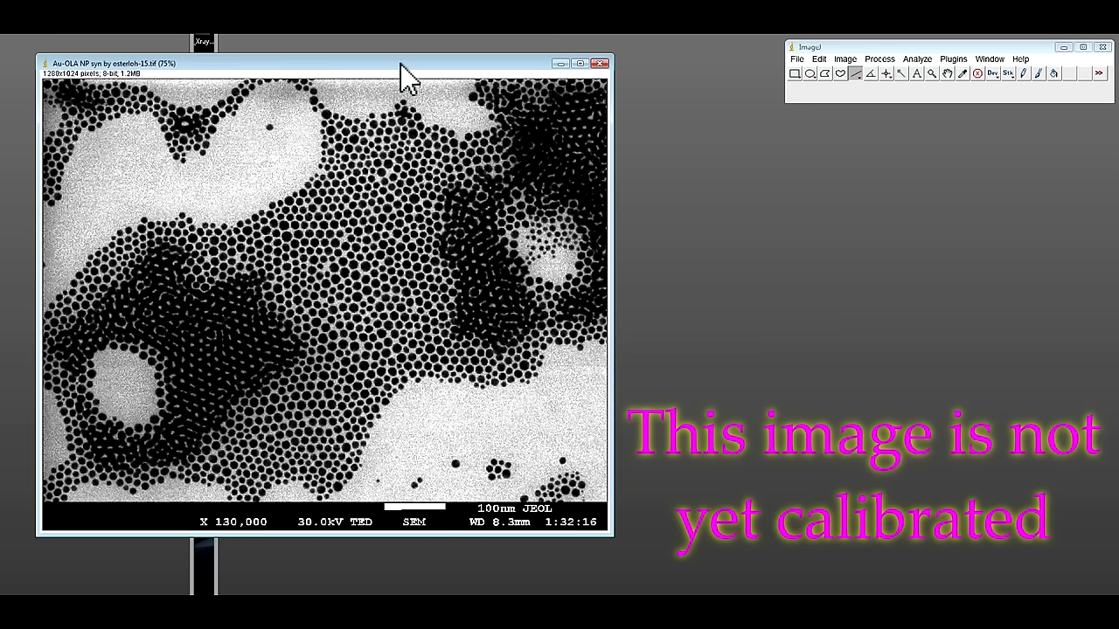
left_click_drag(401, 63, 413, 59)
Zoom in on the 100 nm scale bar and trace a 139-pixel straight line along it
left_click(932, 73)
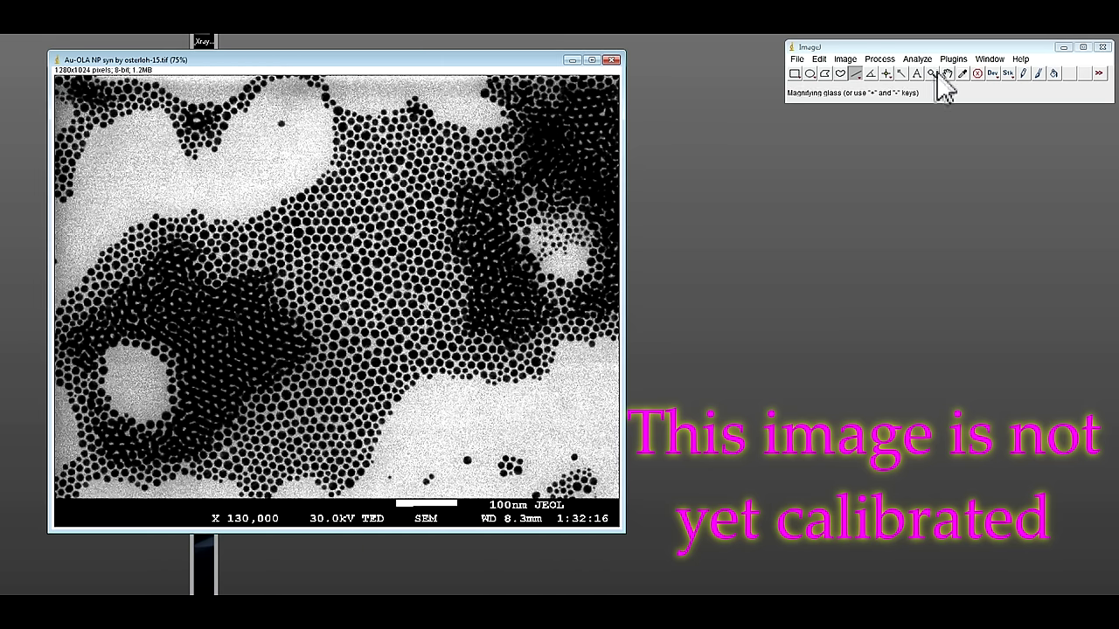
left_click(423, 505)
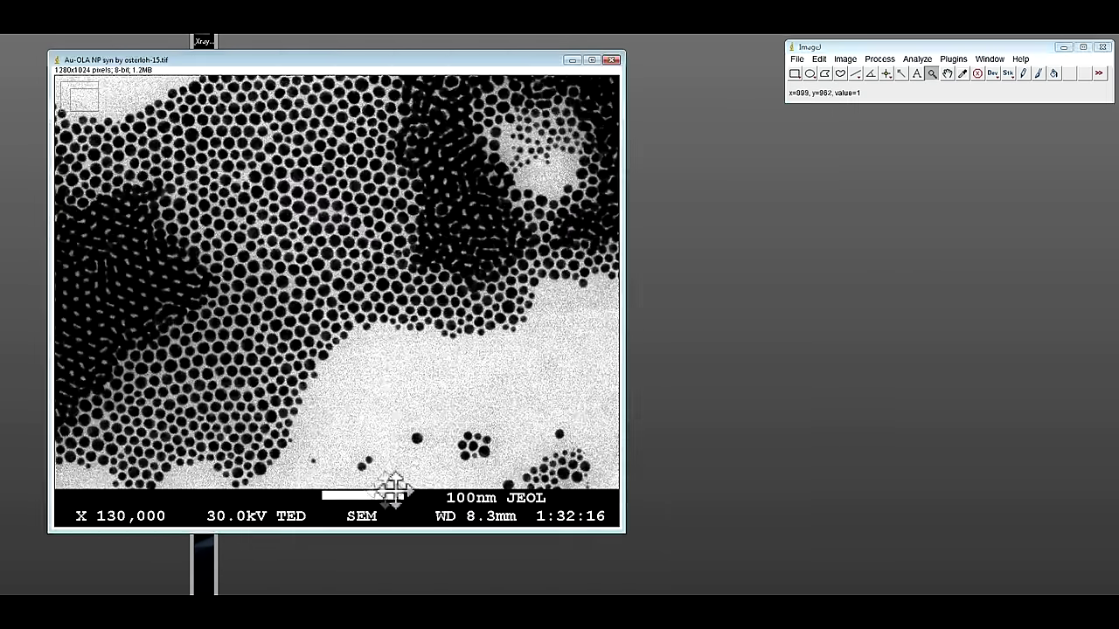
left_click(390, 481)
left_click(324, 477)
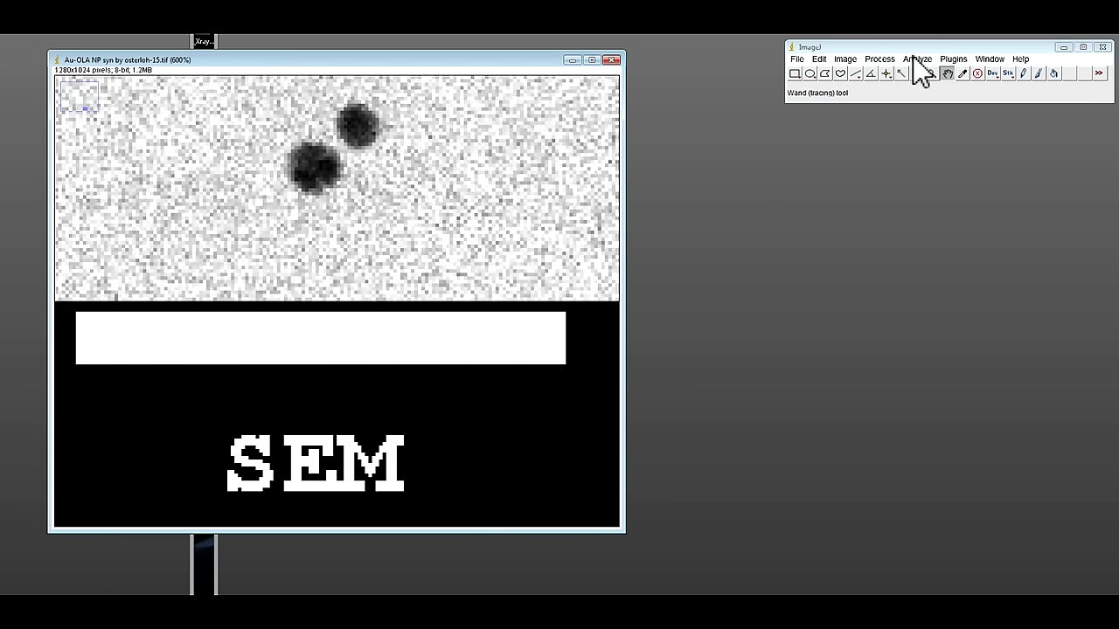
left_click(855, 76)
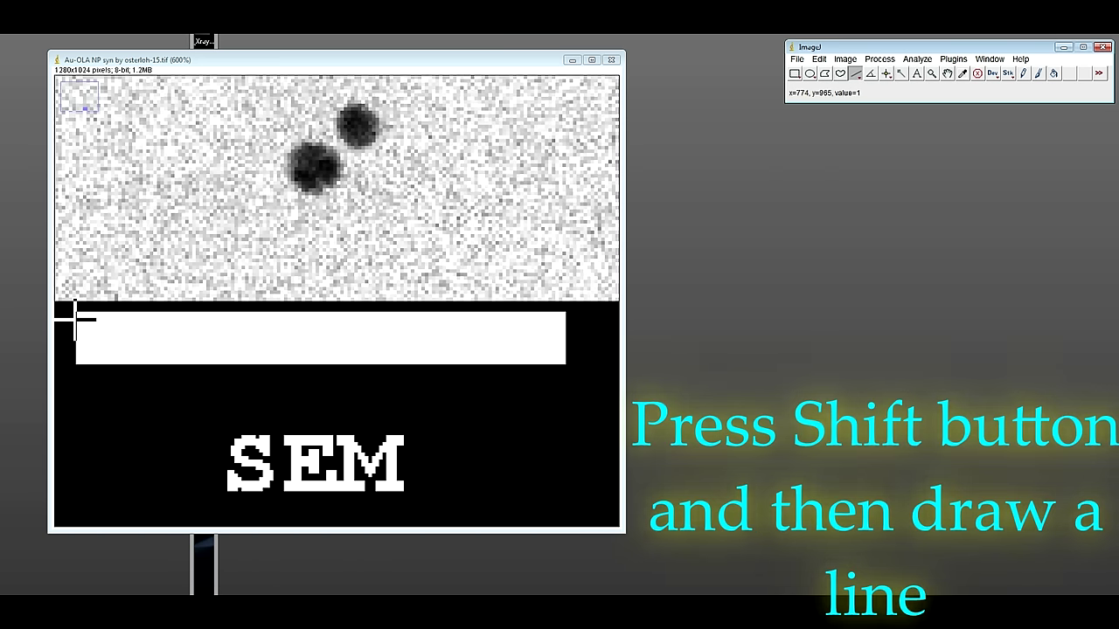
left_click_drag(76, 320, 547, 325)
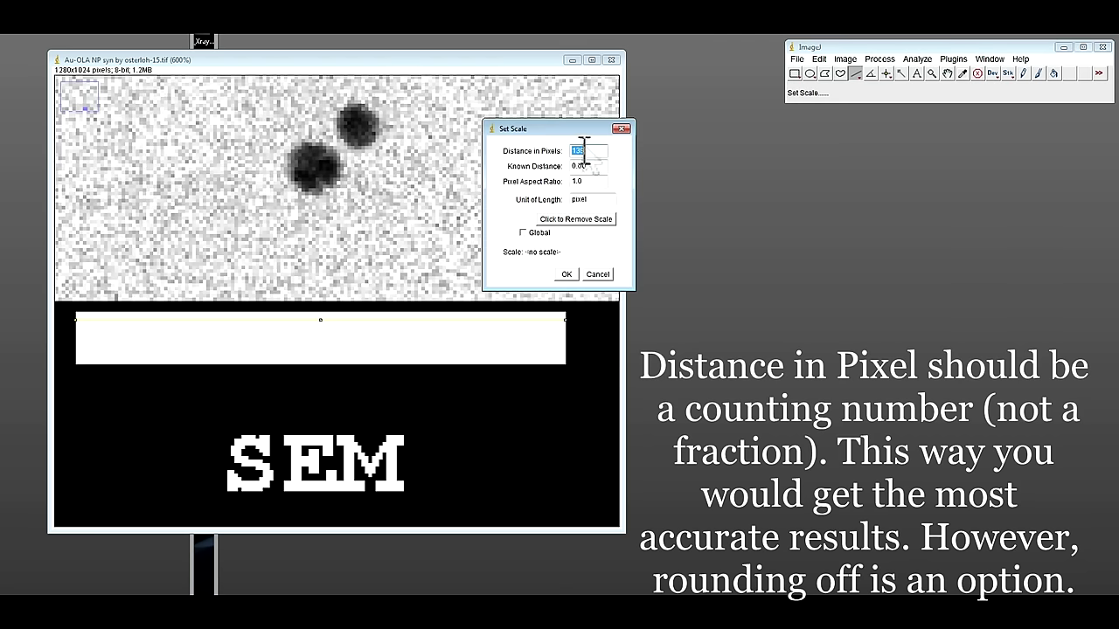
Calibrate the scale so 139 pixels equal a known distance of 100 nm
left_click_drag(587, 130, 757, 140)
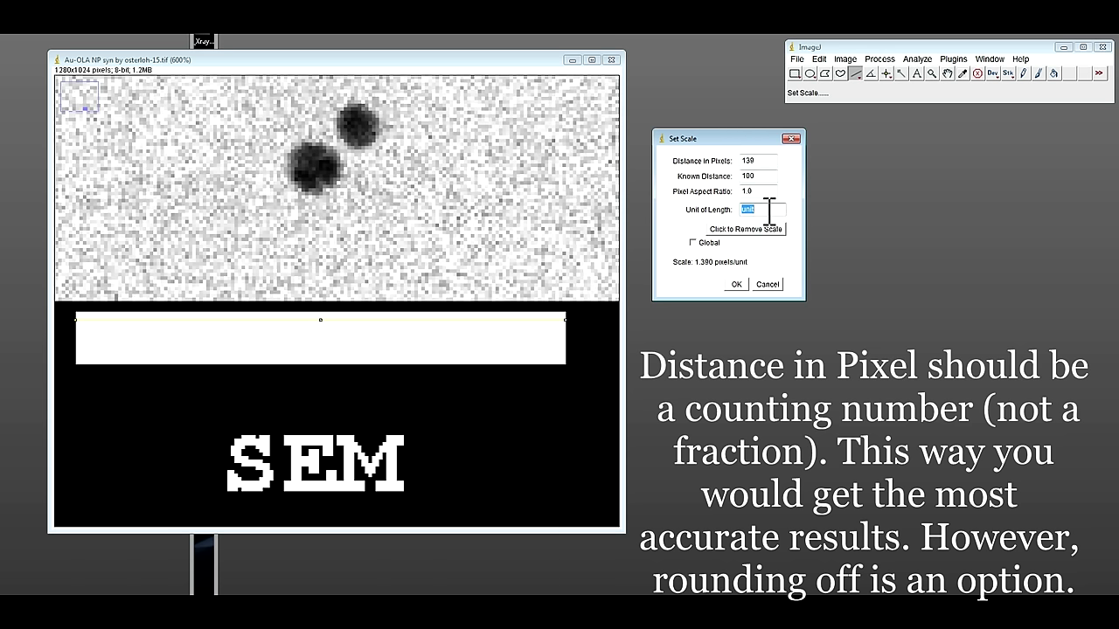
type("n")
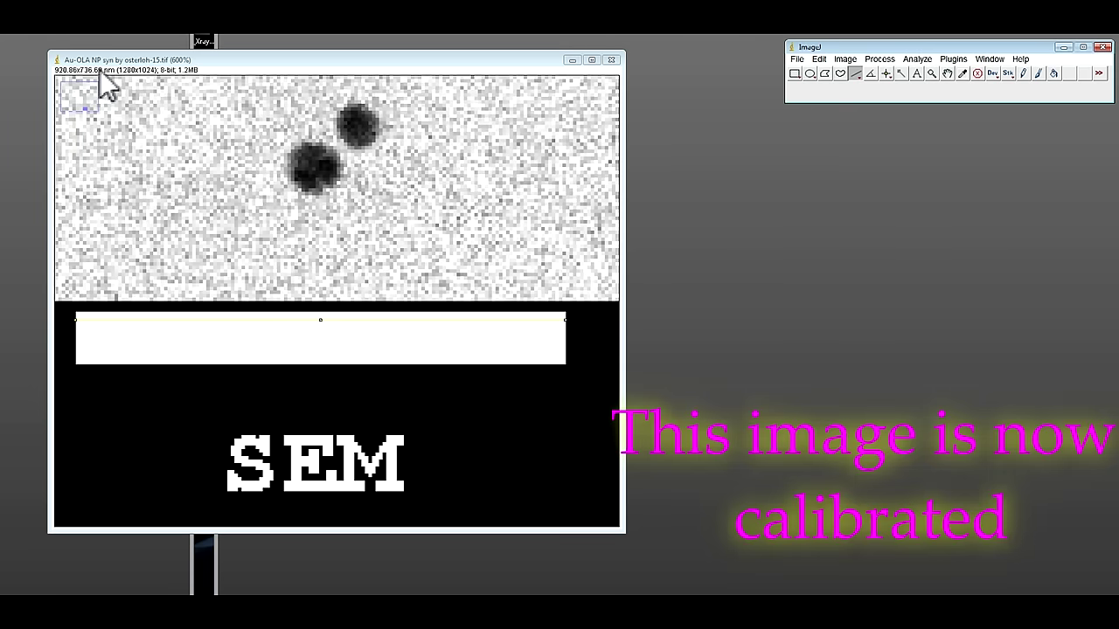
Zoom back out to 75% to show the full calibrated micrograph and reposition it
left_click(932, 74)
right_click(408, 125)
right_click(408, 126)
right_click(408, 126)
right_click(408, 126)
right_click(409, 126)
right_click(408, 125)
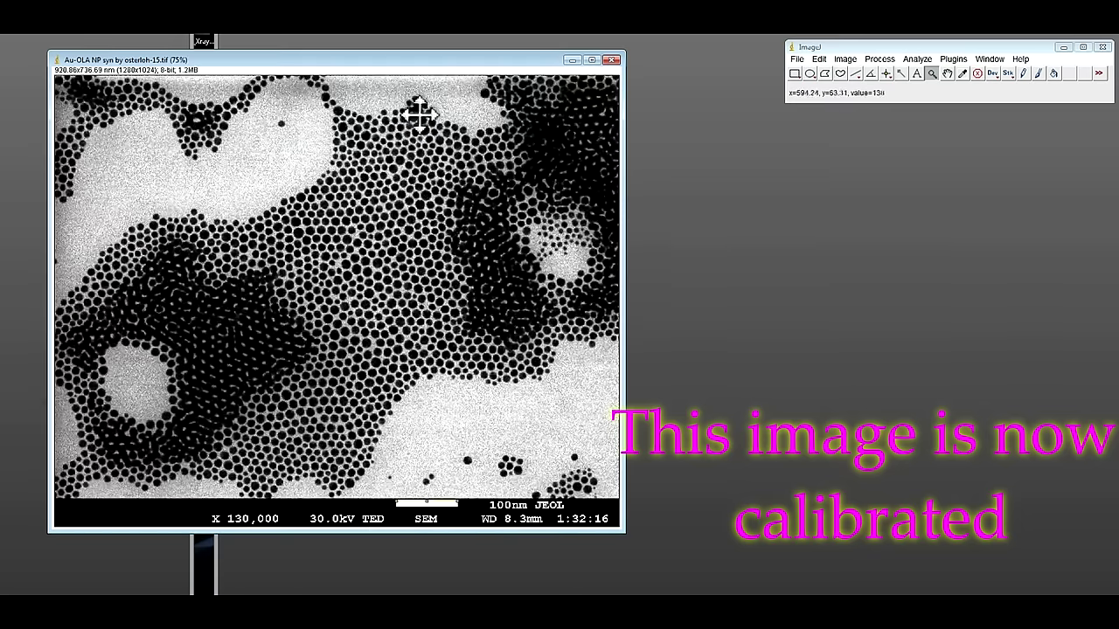
left_click_drag(444, 65, 481, 61)
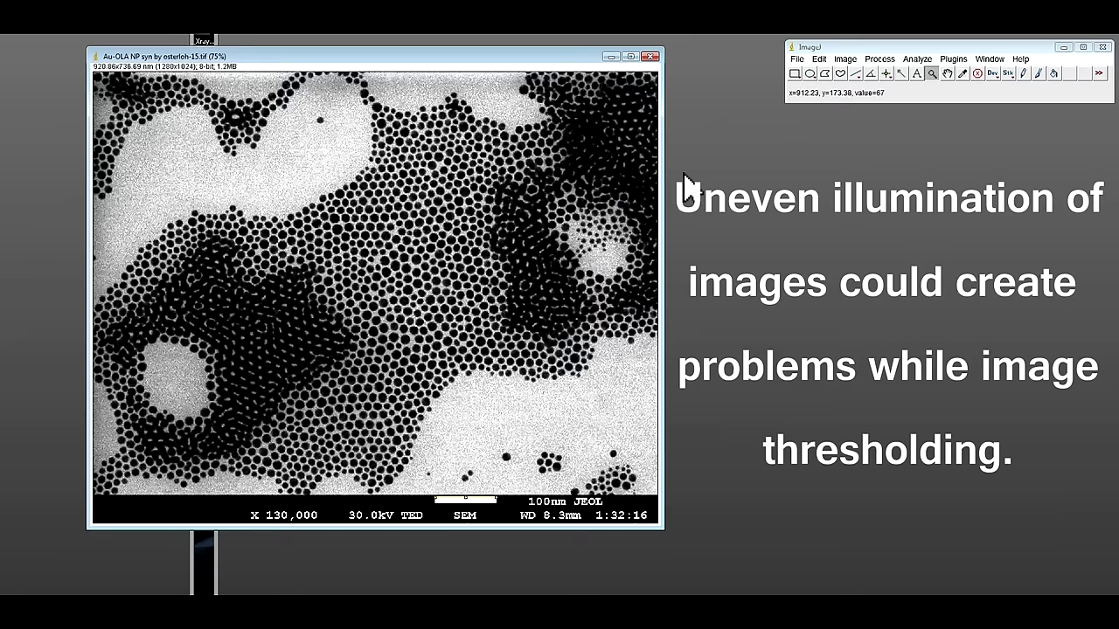
Duplicate the evenly lit 560x600 central region as osterloh-1.tif and place it beside the original
left_click(795, 76)
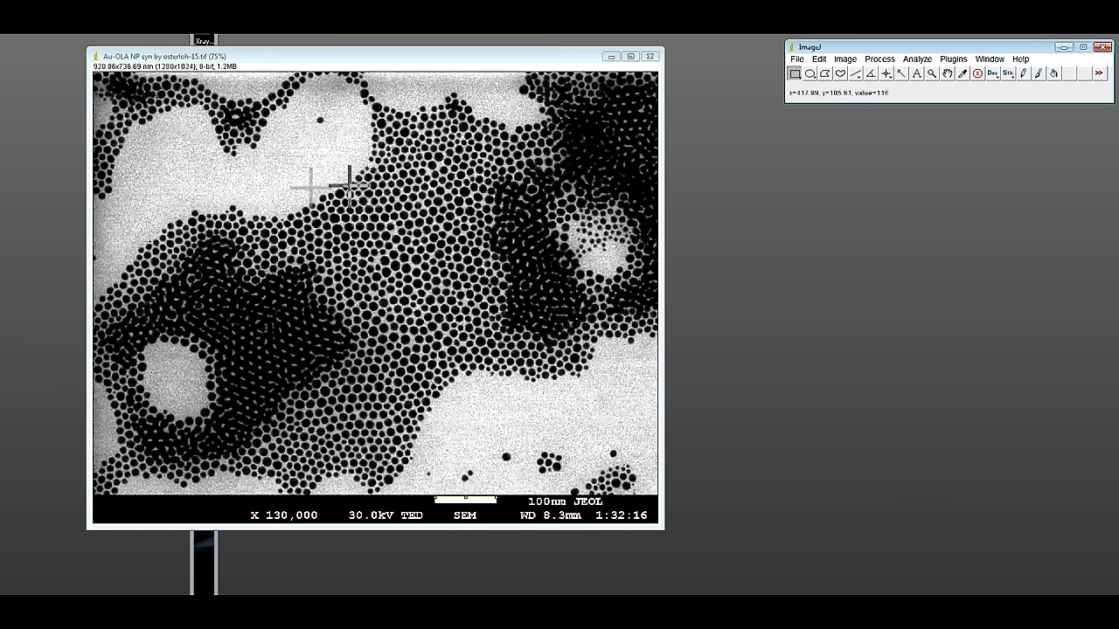
mouse_move(275, 159)
left_mouse_down()
mouse_move(393, 185)
mouse_move(458, 269)
mouse_move(523, 423)
left_mouse_up()
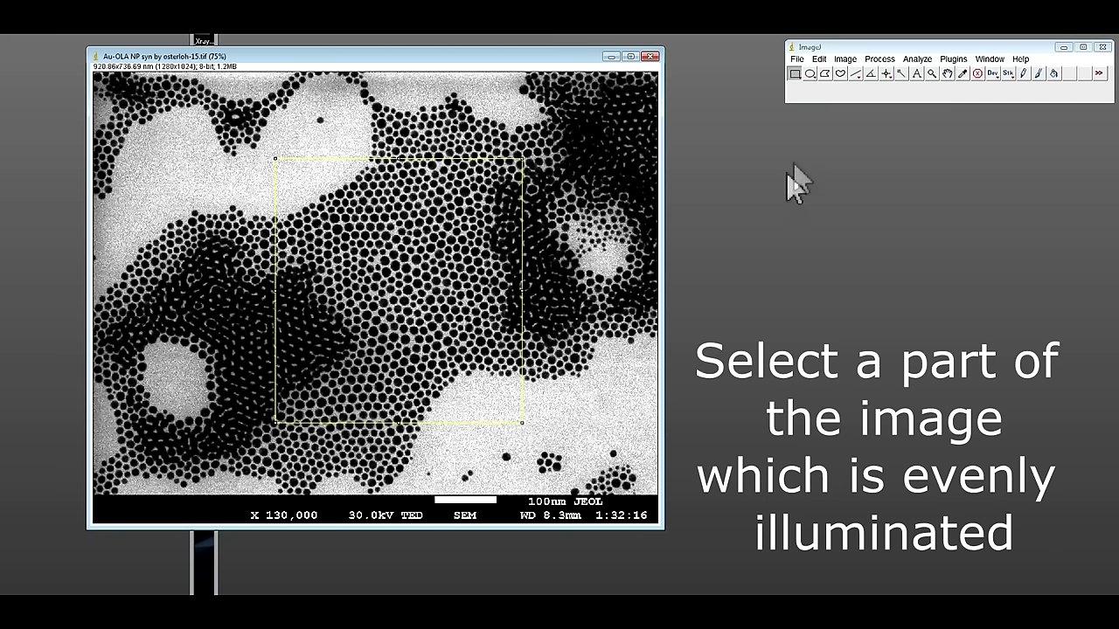
left_click(844, 59)
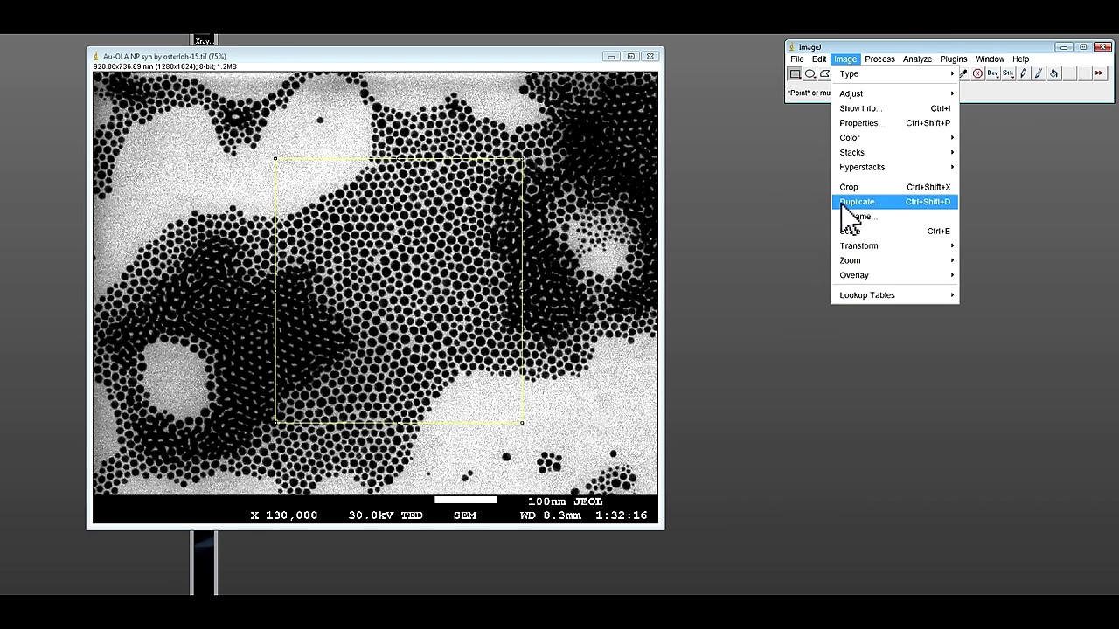
left_click(849, 206)
left_click(569, 200)
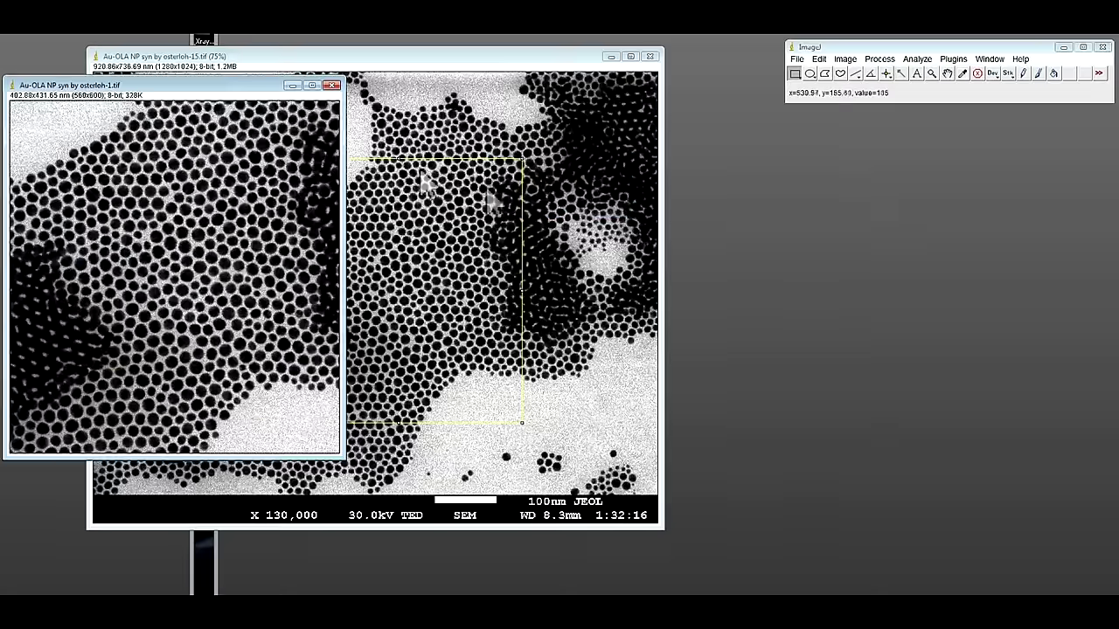
left_click_drag(462, 71, 912, 124)
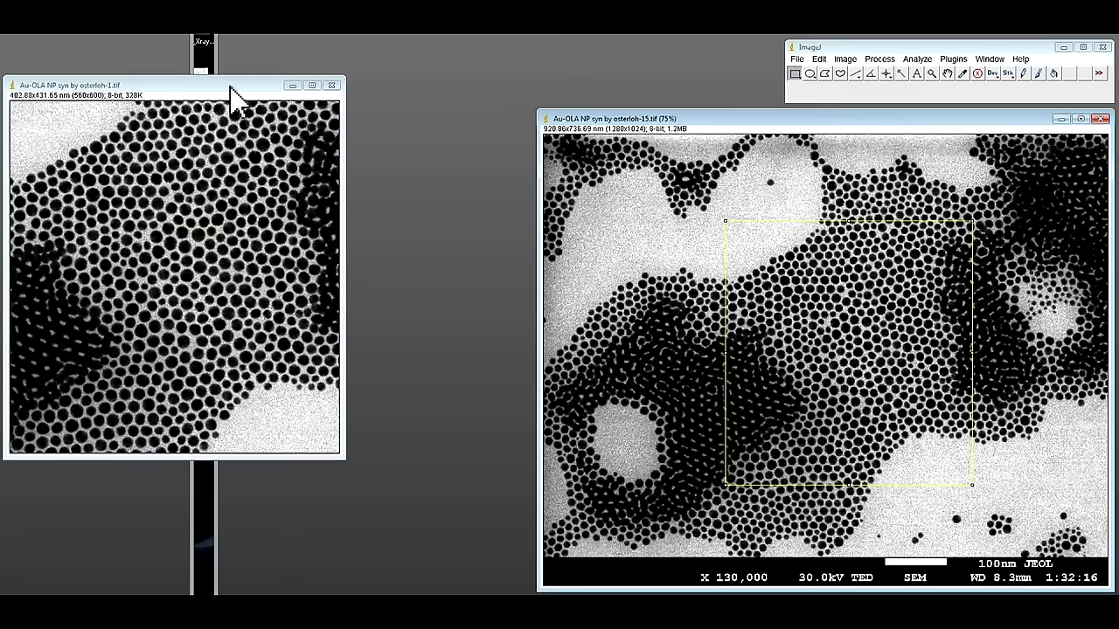
left_click_drag(233, 88, 271, 99)
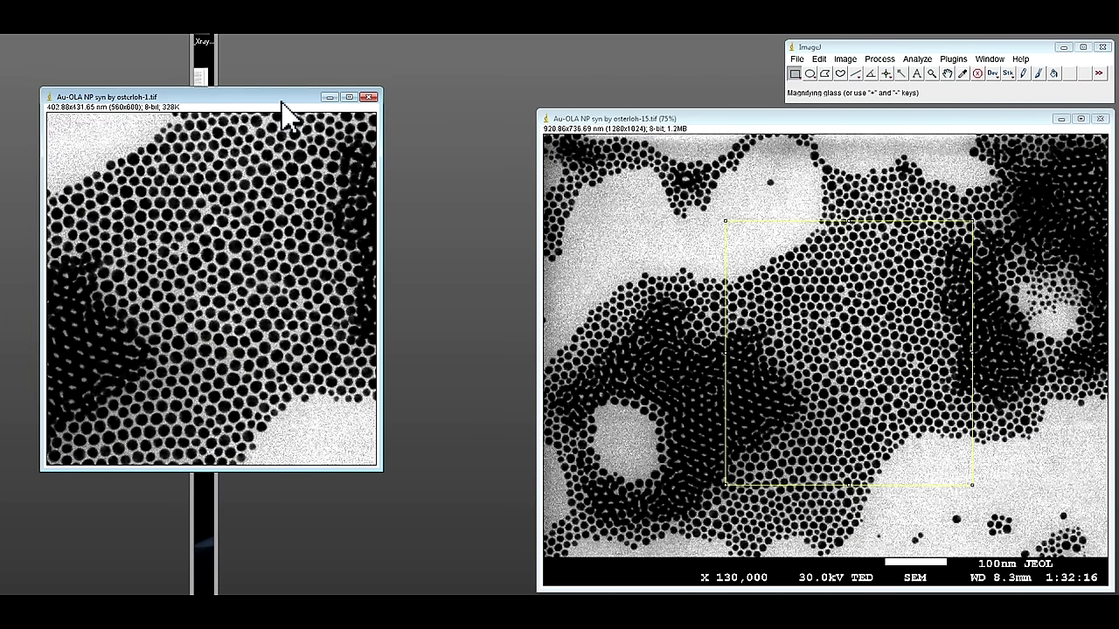
left_click_drag(283, 98, 432, 128)
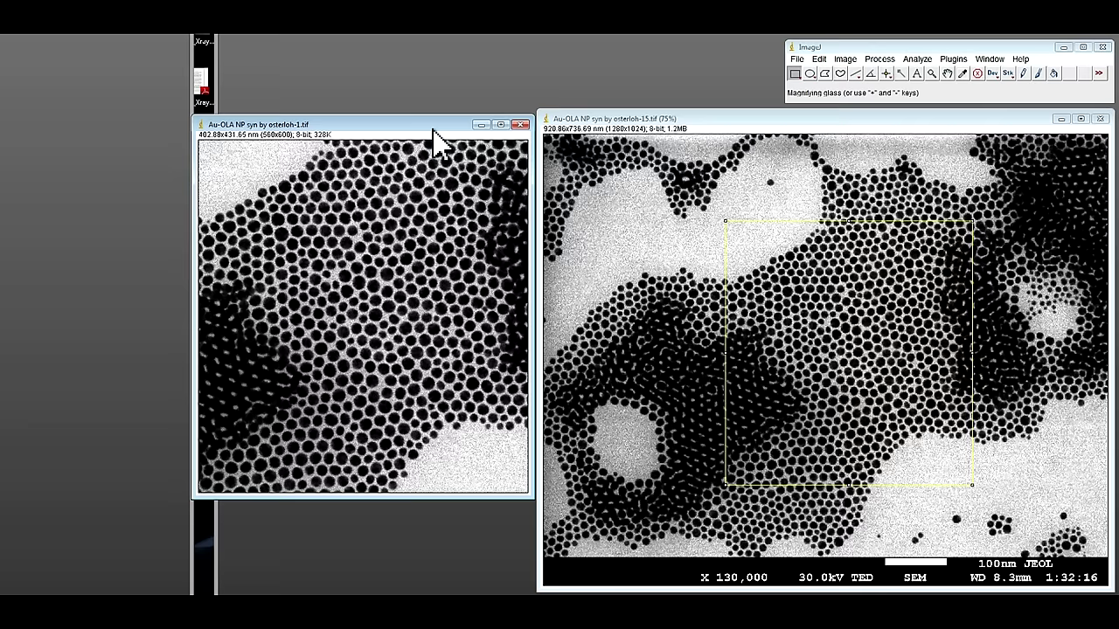
Apply an FFT bandpass filter with 20 px large and 3 px small structure limits
left_click(879, 58)
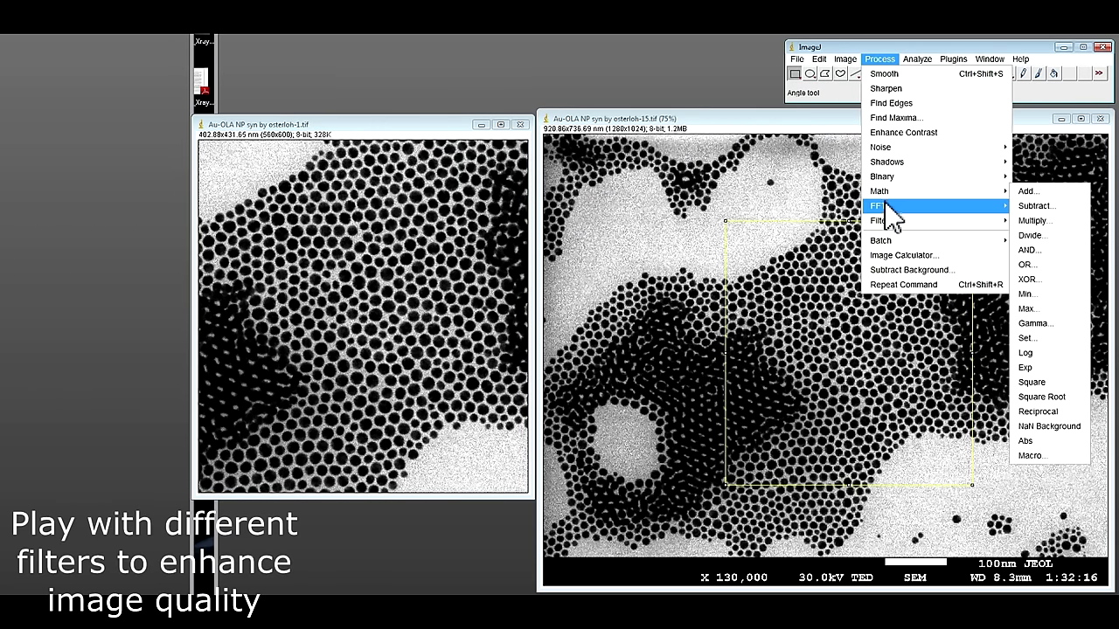
mouse_move(884, 210)
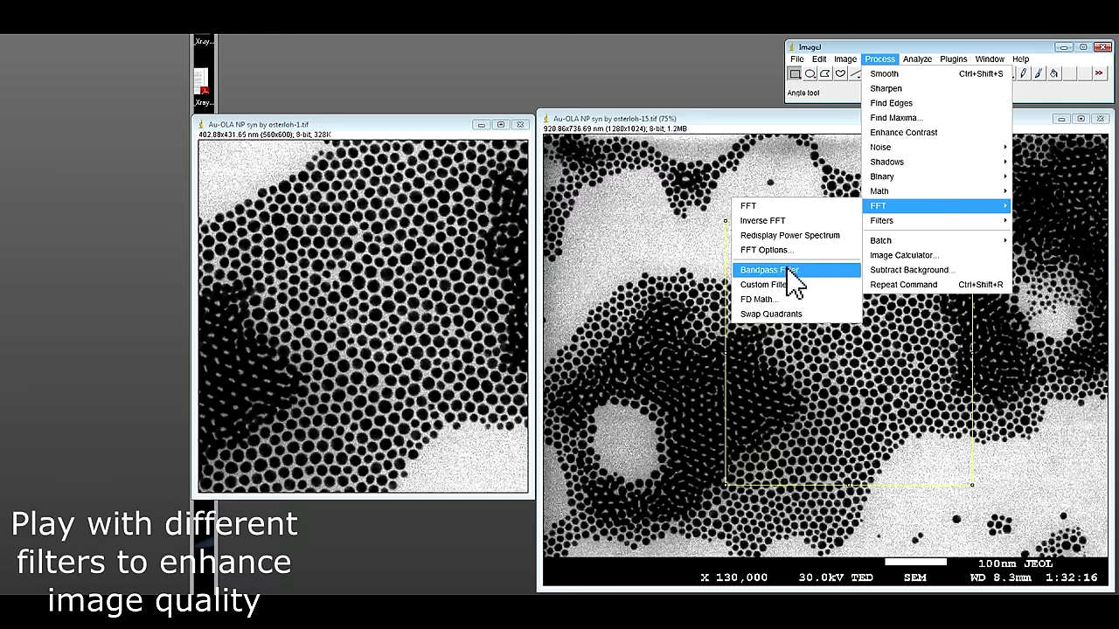
left_click(787, 270)
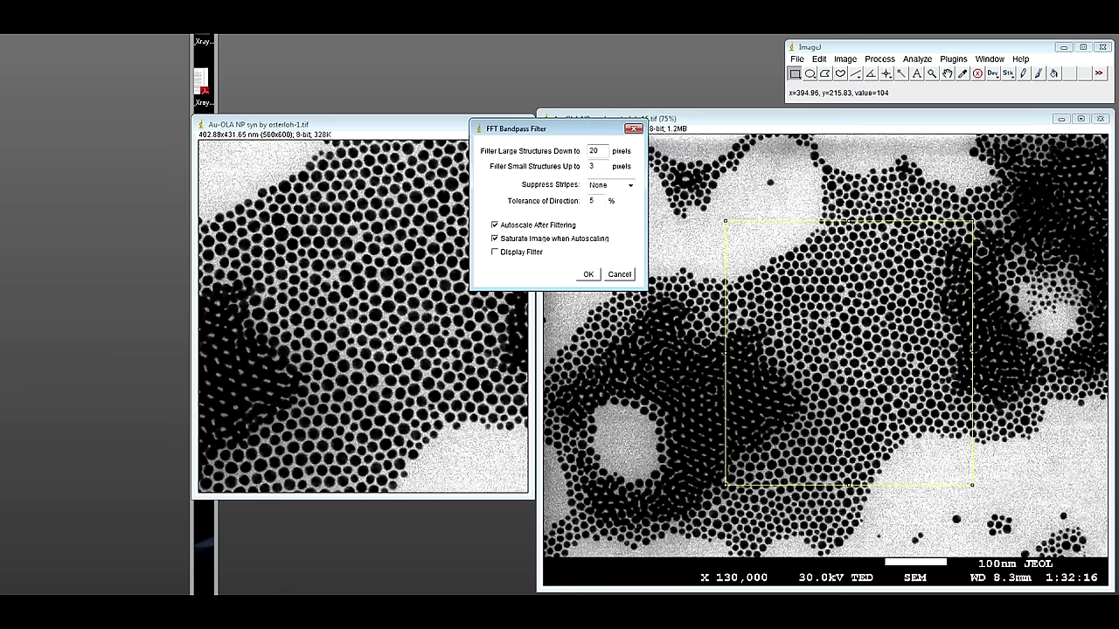
left_click_drag(584, 133, 690, 138)
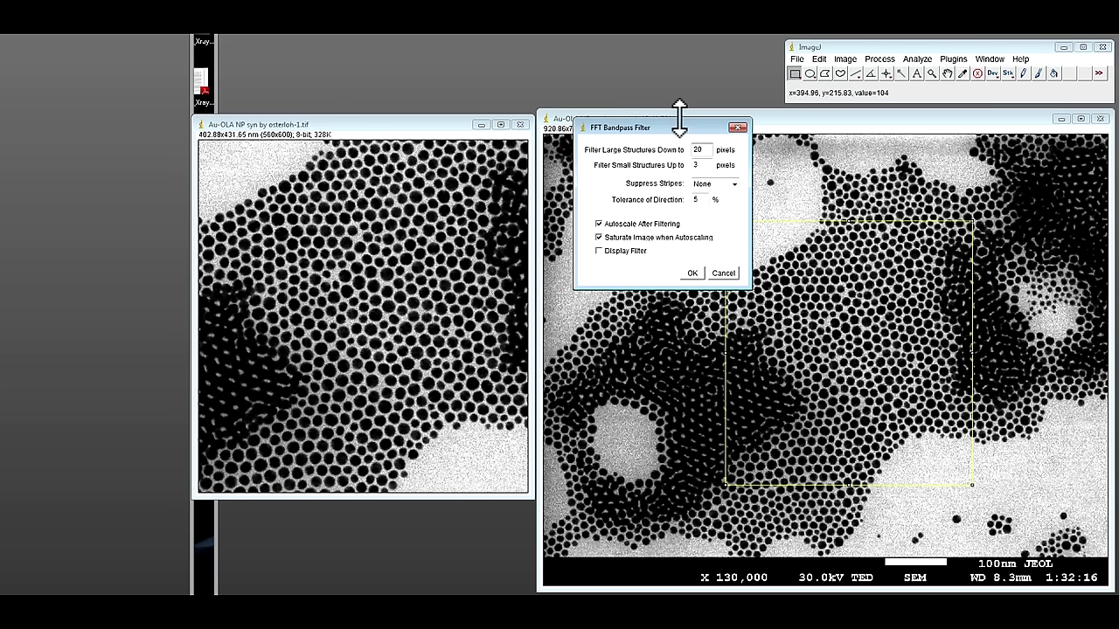
left_click(692, 273)
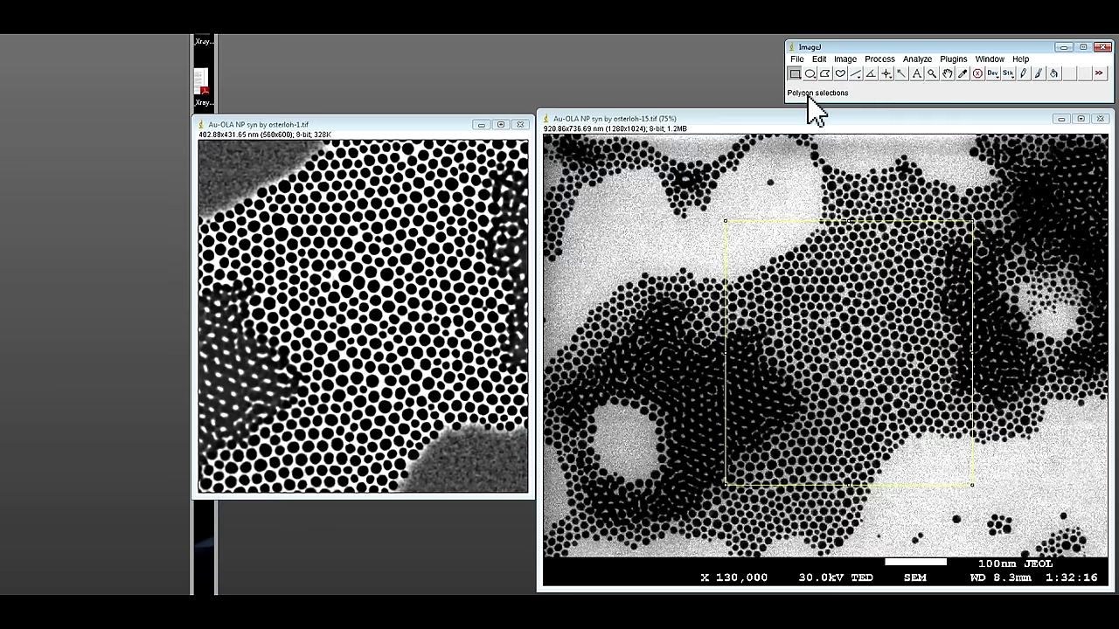
Open Threshold with Dark background and Over/Under display, and adjust the lower limit to cover the particles
left_click(846, 60)
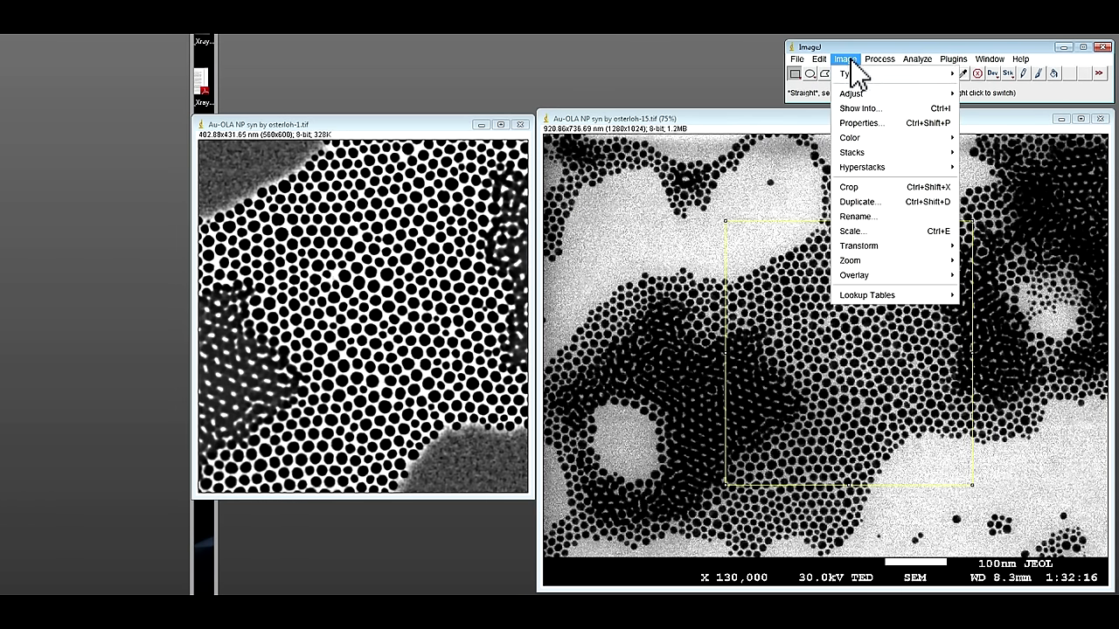
mouse_move(874, 93)
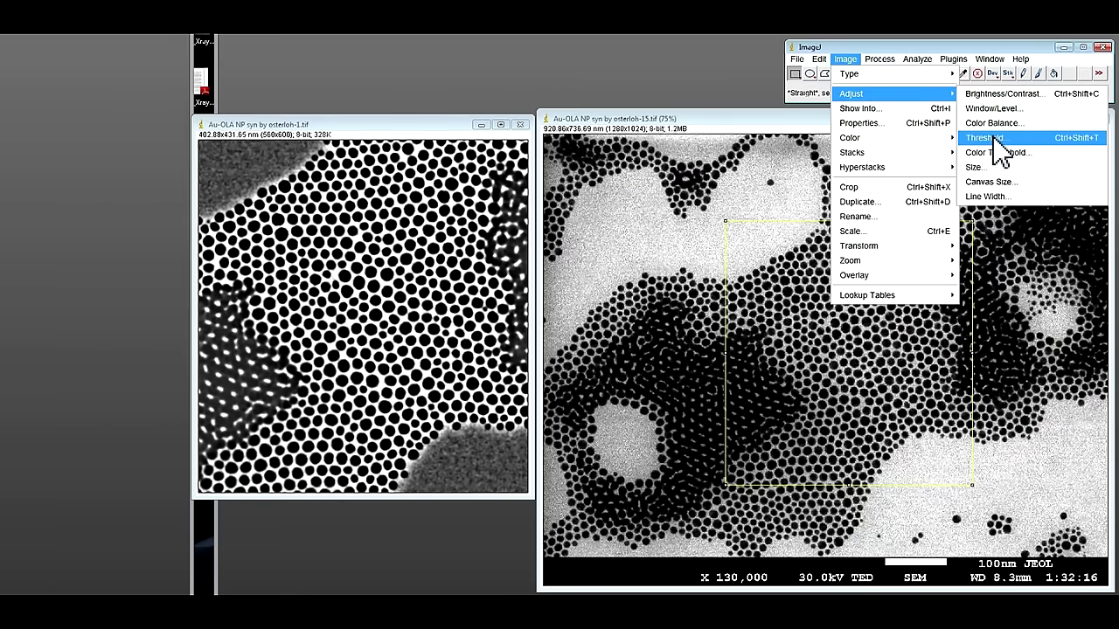
left_click(992, 137)
left_click(881, 242)
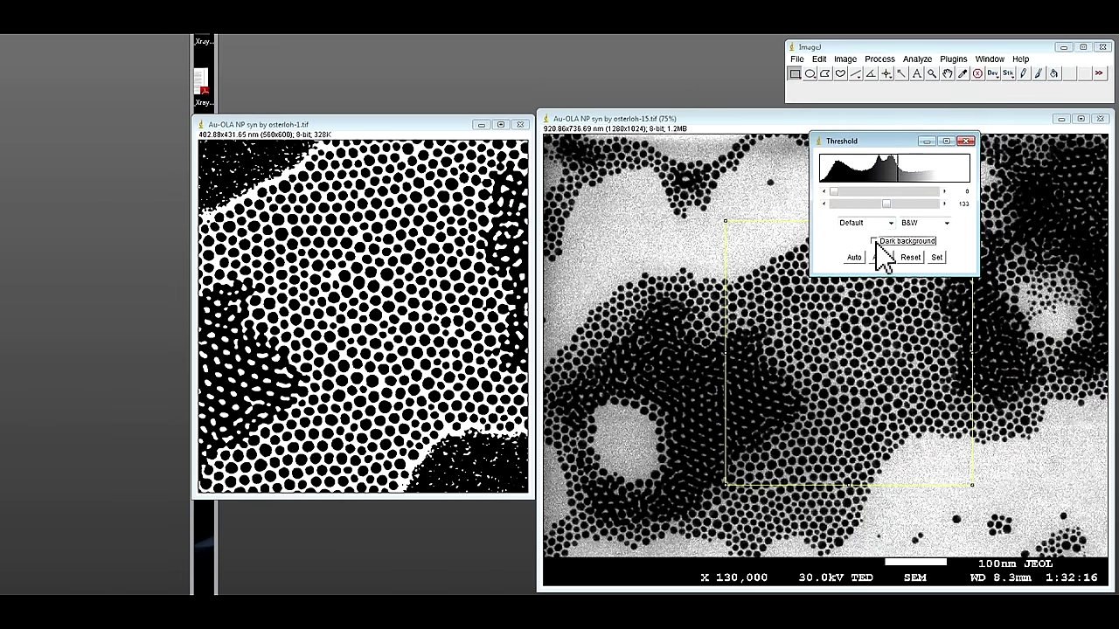
left_click(947, 223)
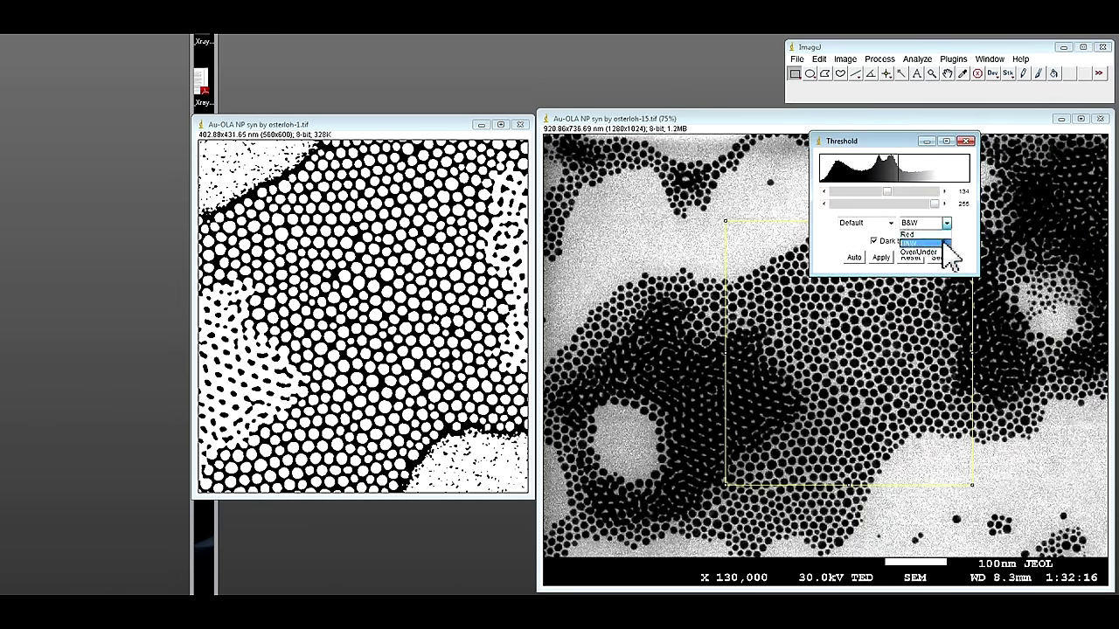
left_click(944, 256)
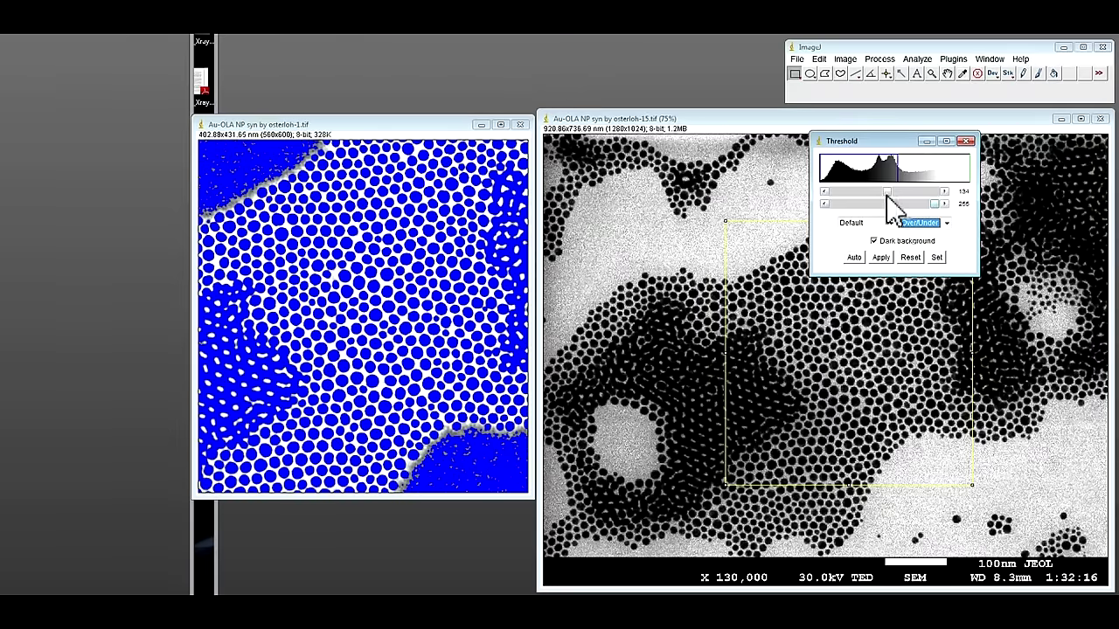
left_click_drag(887, 194, 843, 196)
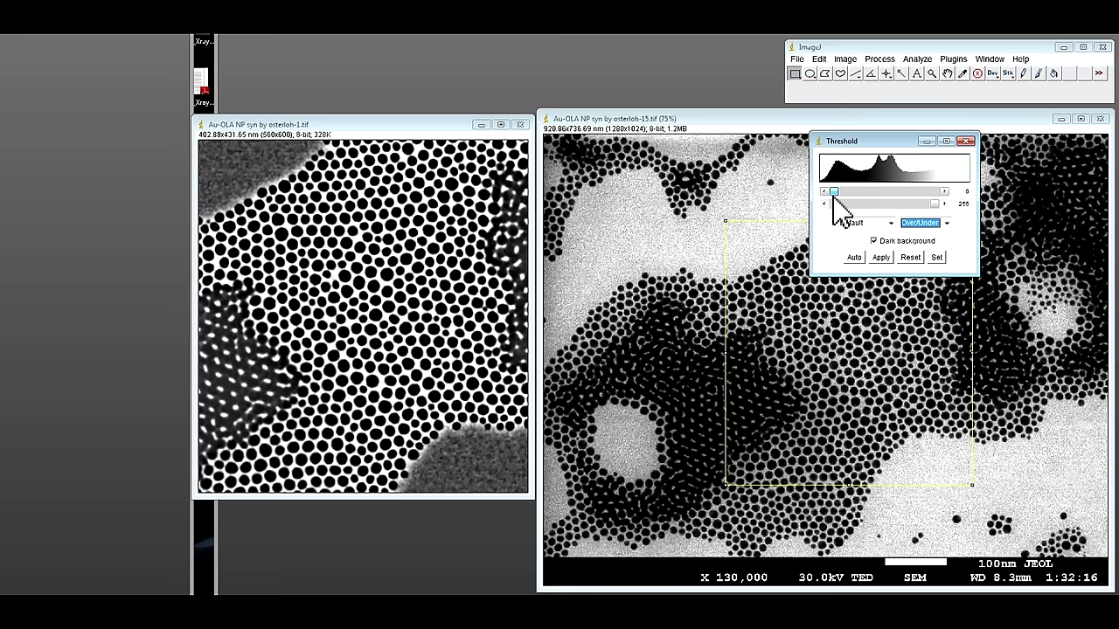
left_click_drag(838, 198, 881, 199)
Zoom the image to 200%, fine-tune the lower threshold near 130 and apply it
left_click(932, 73)
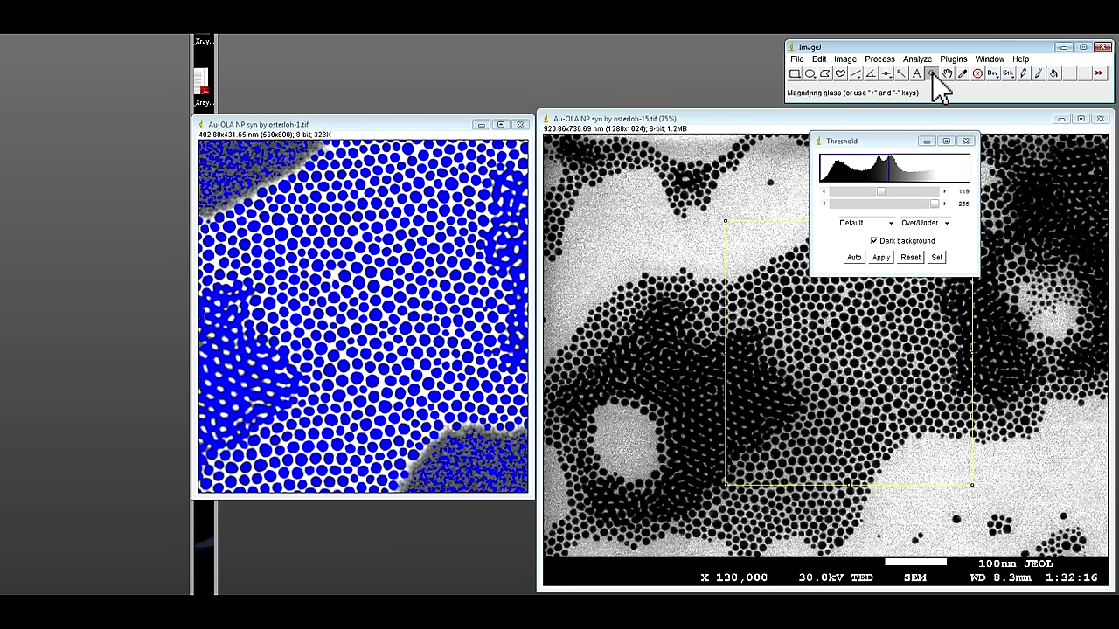
left_click(333, 306)
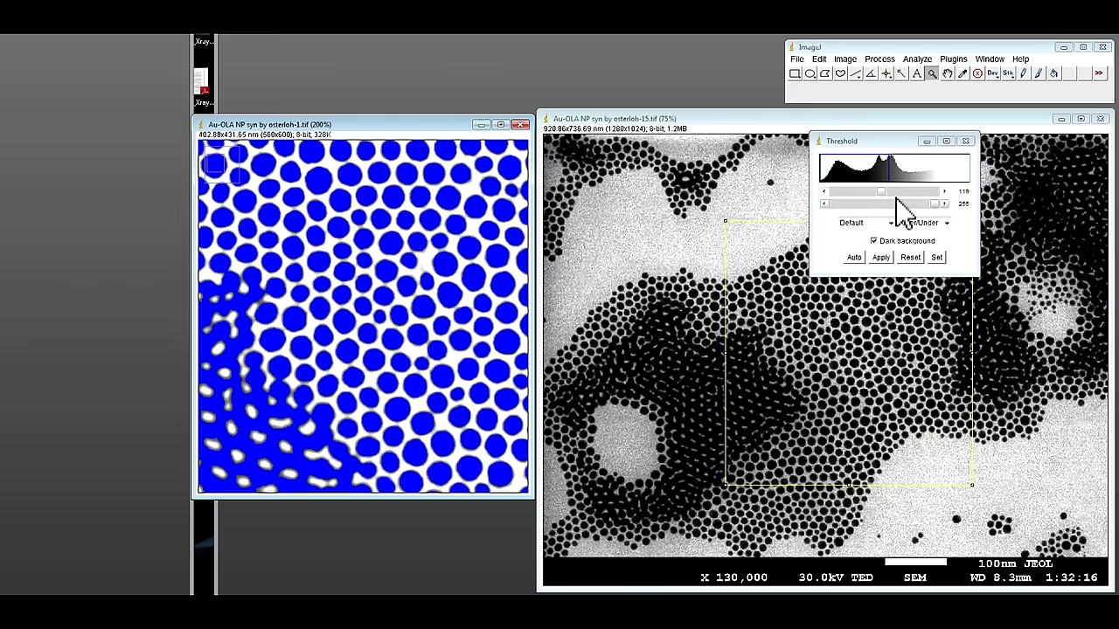
left_click_drag(879, 200, 890, 203)
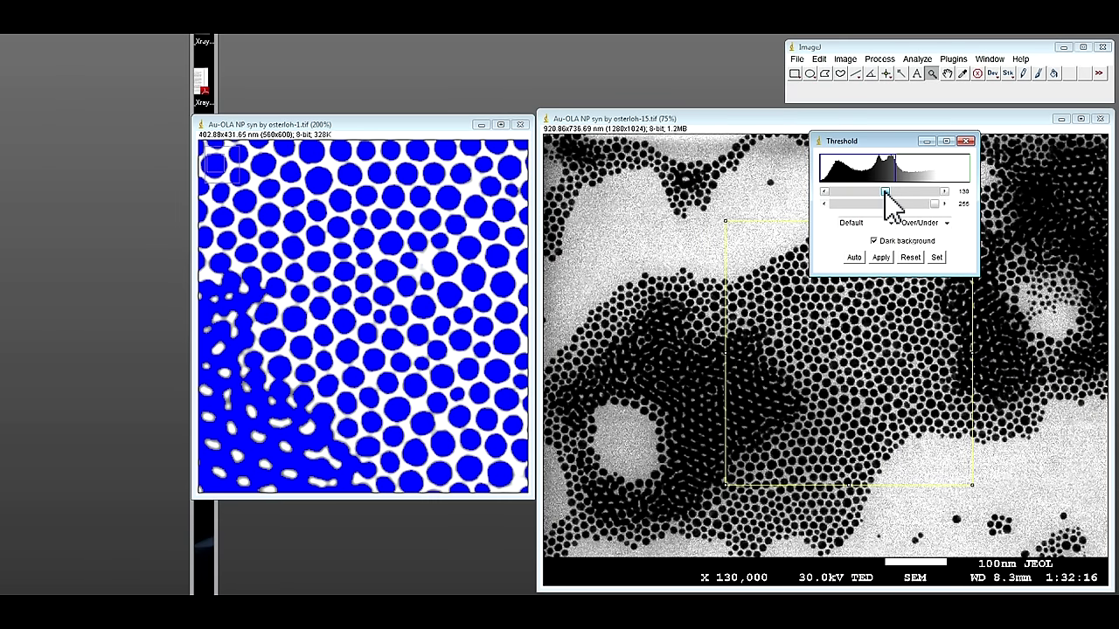
left_click(878, 259)
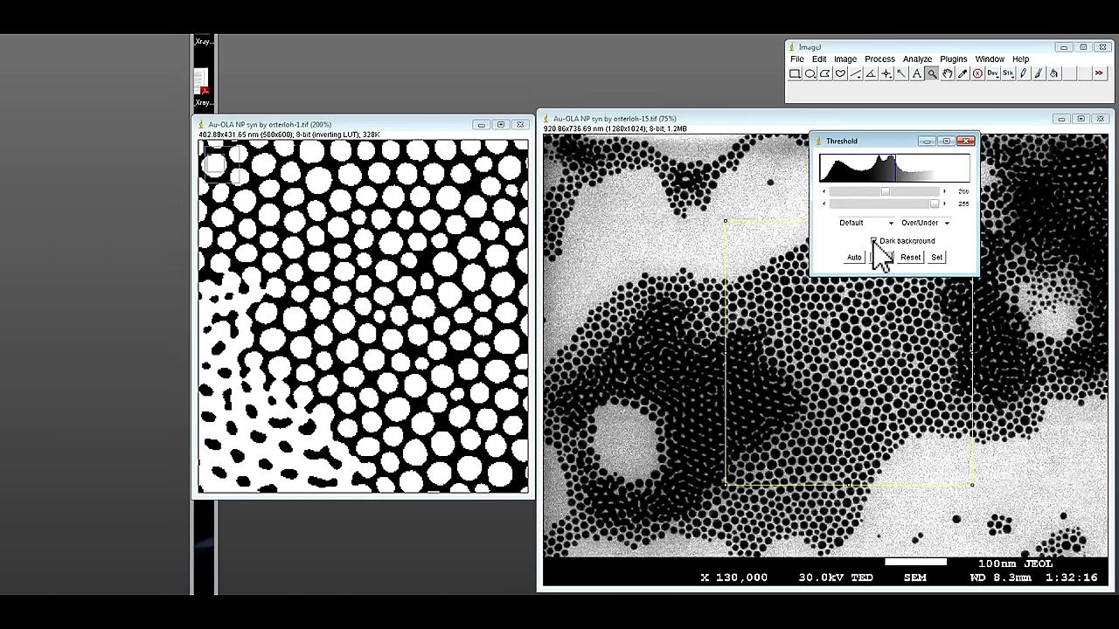
Switch the threshold display to black and white, apply the final threshold, and zoom out to 75%
left_click(936, 227)
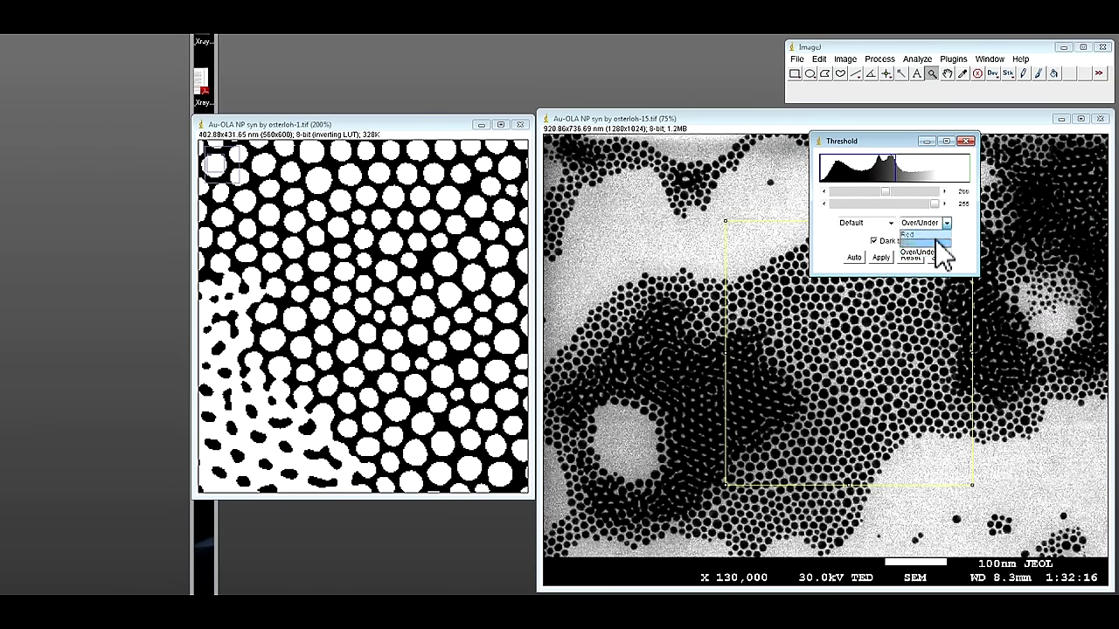
left_click(939, 245)
left_click(874, 242)
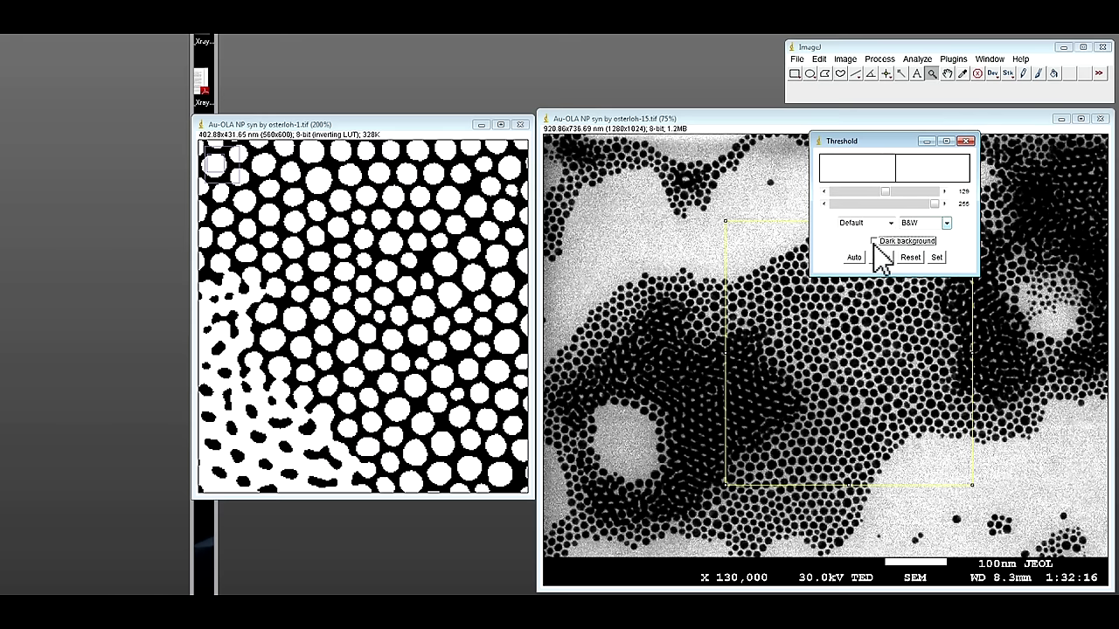
left_click(874, 242)
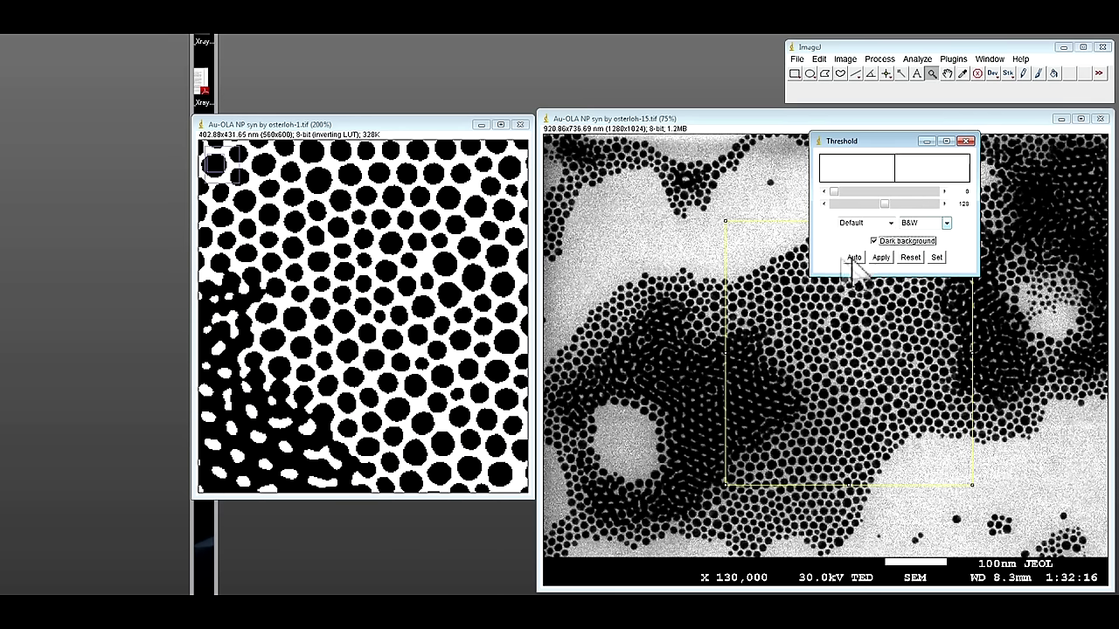
left_click(883, 258)
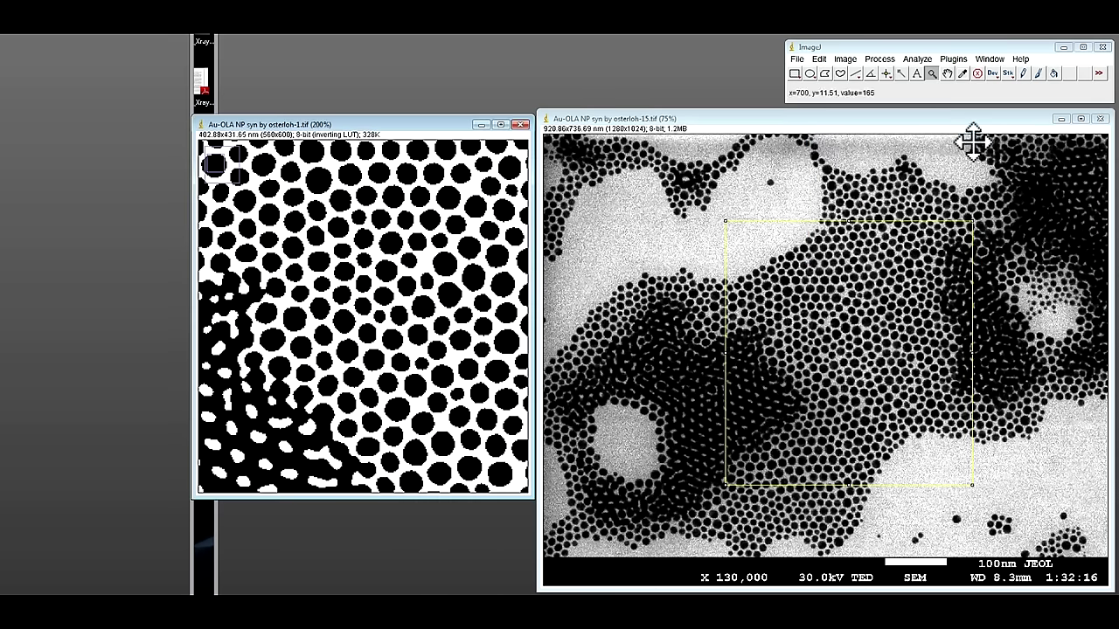
right_click(425, 262)
right_click(424, 262)
right_click(425, 263)
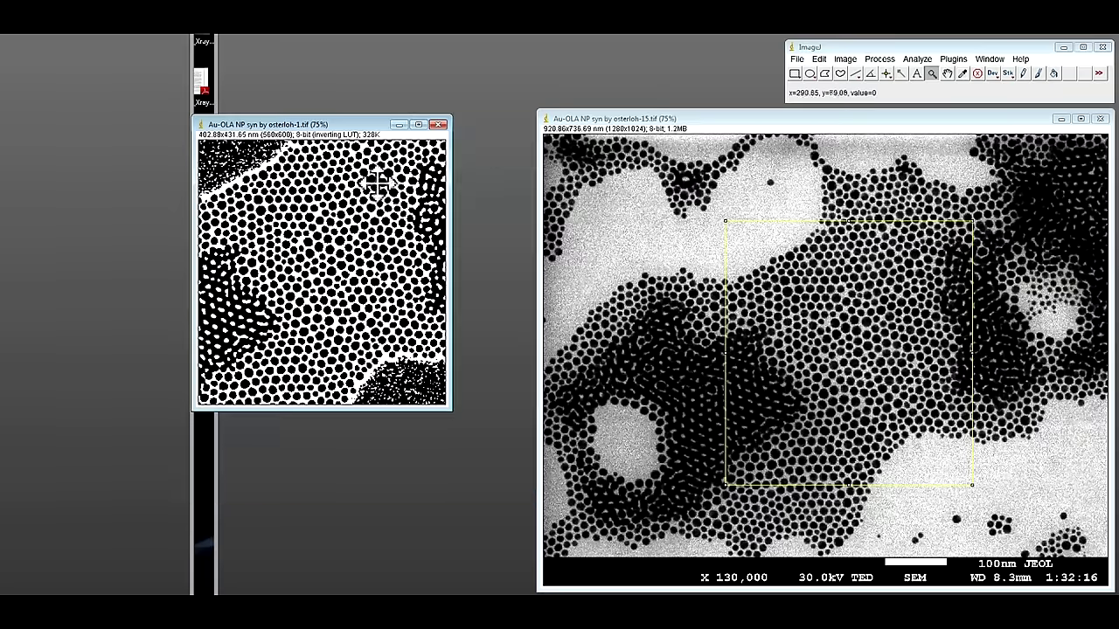
left_click_drag(375, 125, 403, 127)
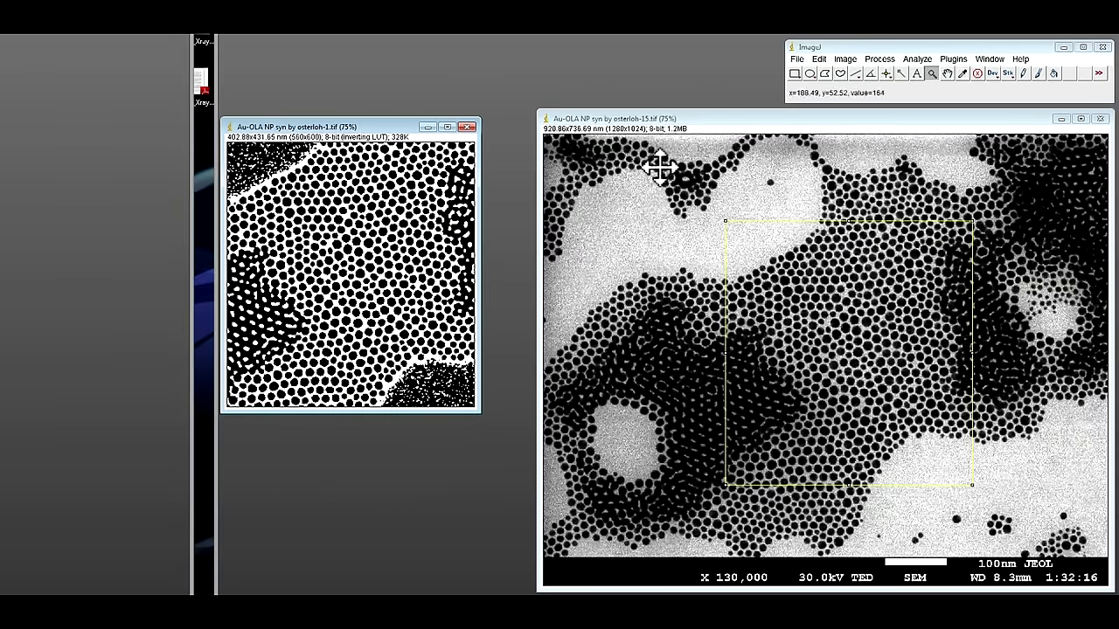
Run Analyze Particles showing outlines without the results table, then inspect the outline drawing
left_click(917, 59)
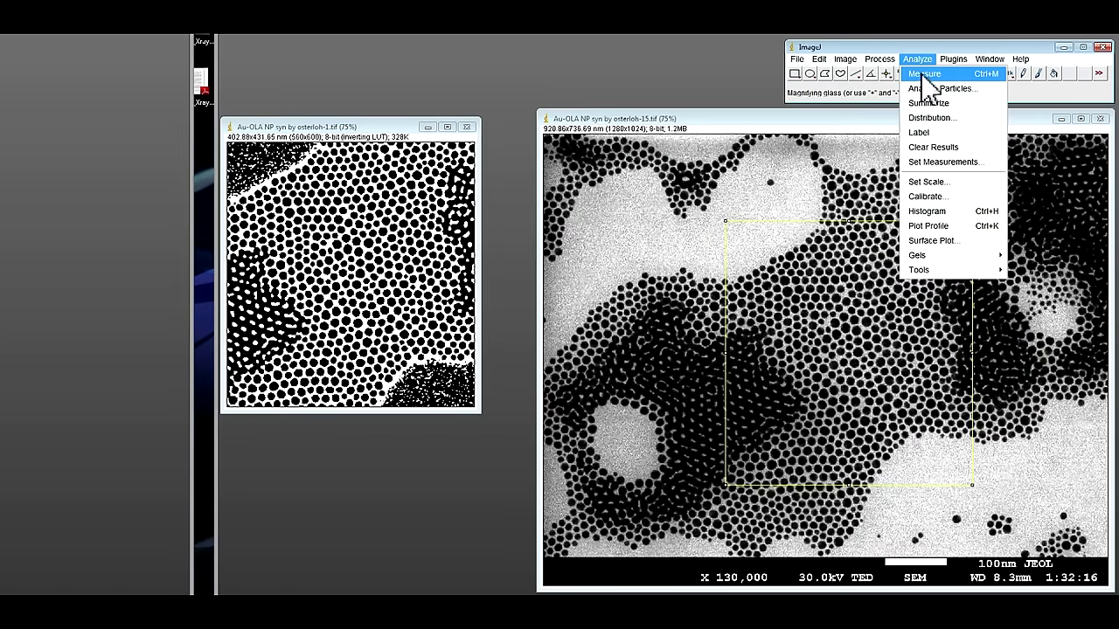
left_click(936, 89)
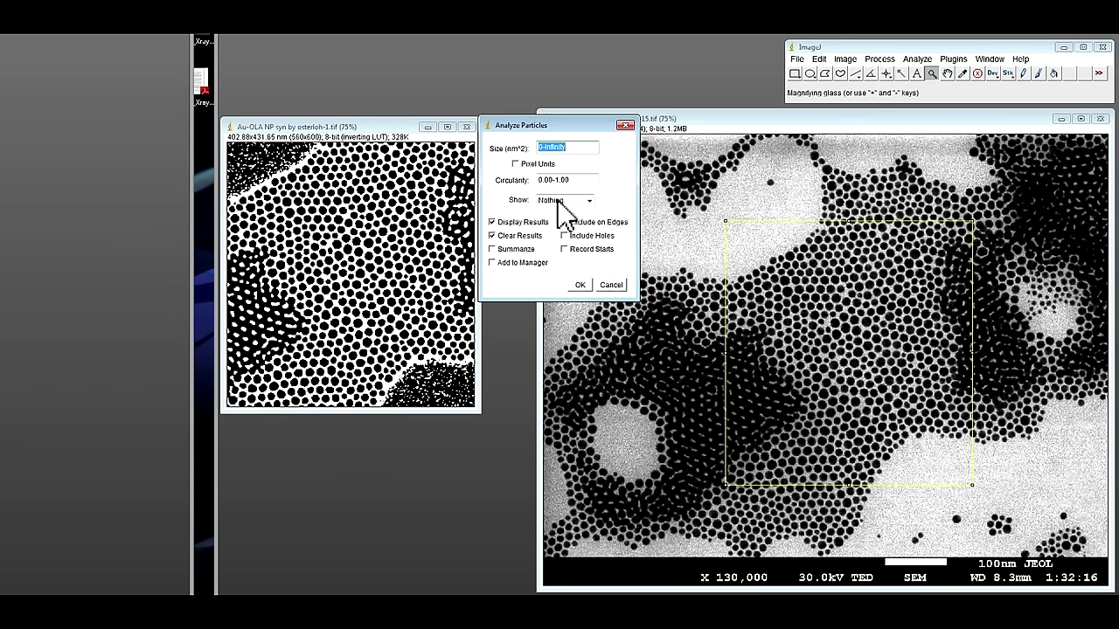
left_click(588, 202)
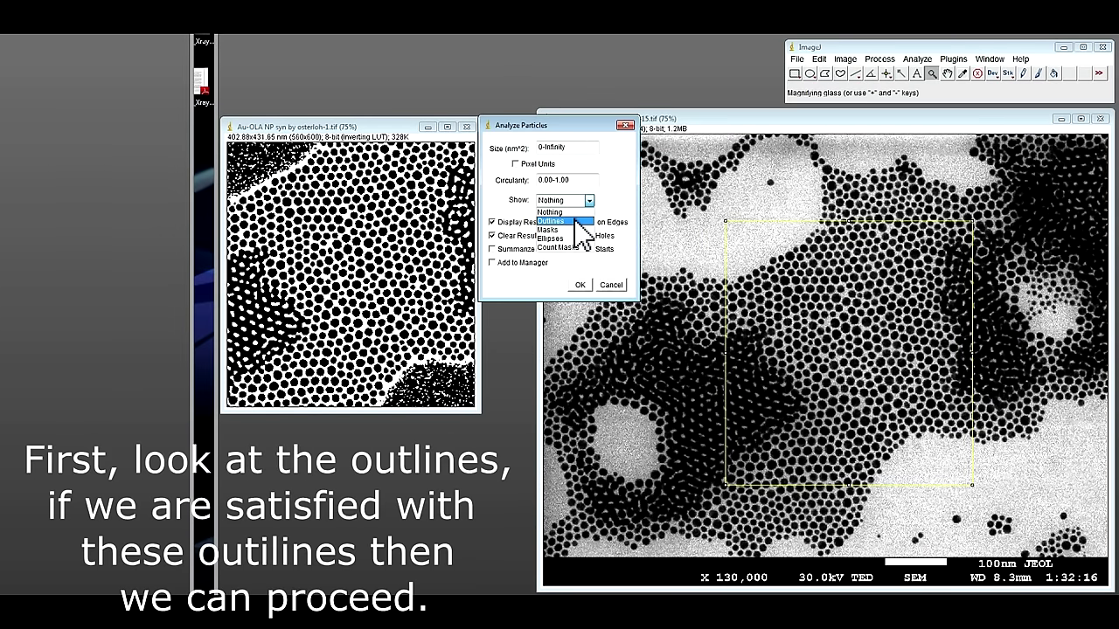
left_click(574, 222)
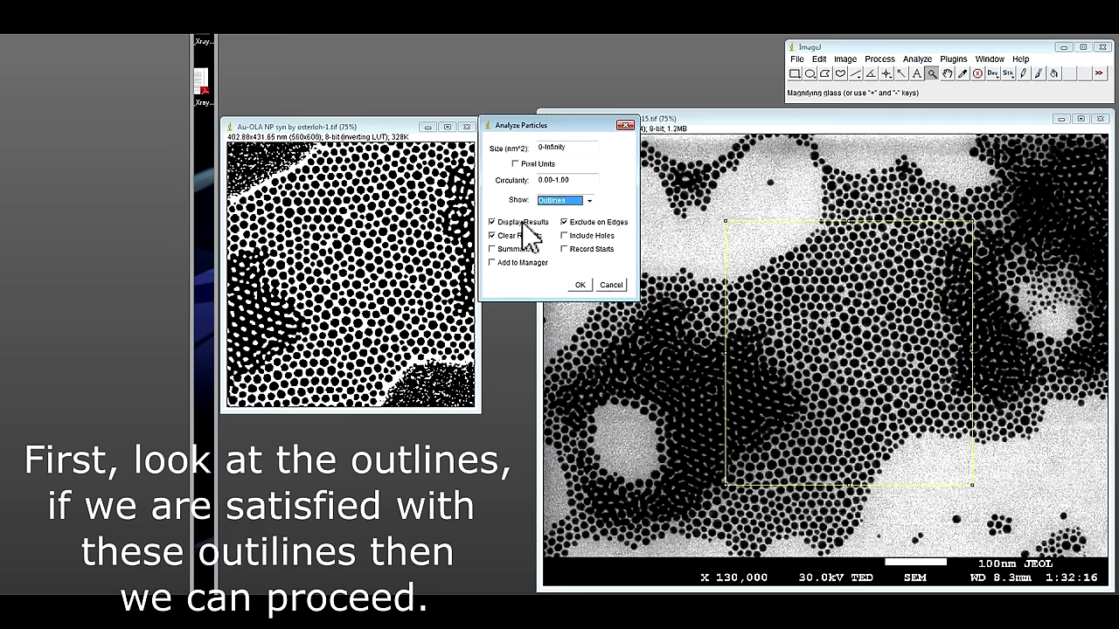
left_click(492, 237)
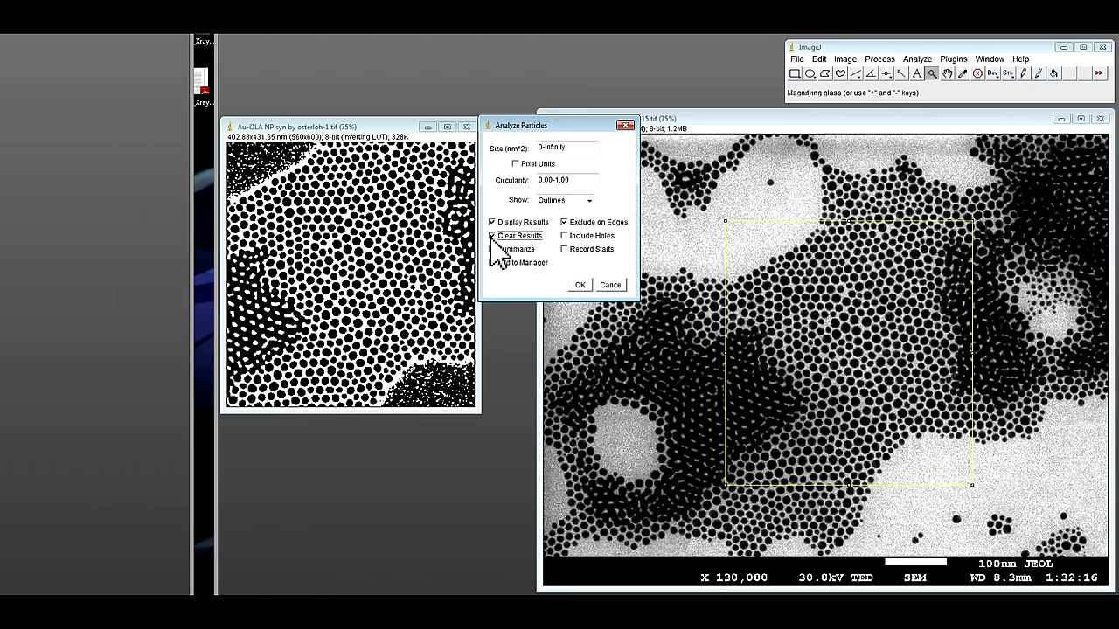
left_click(580, 285)
left_click_drag(261, 91, 474, 123)
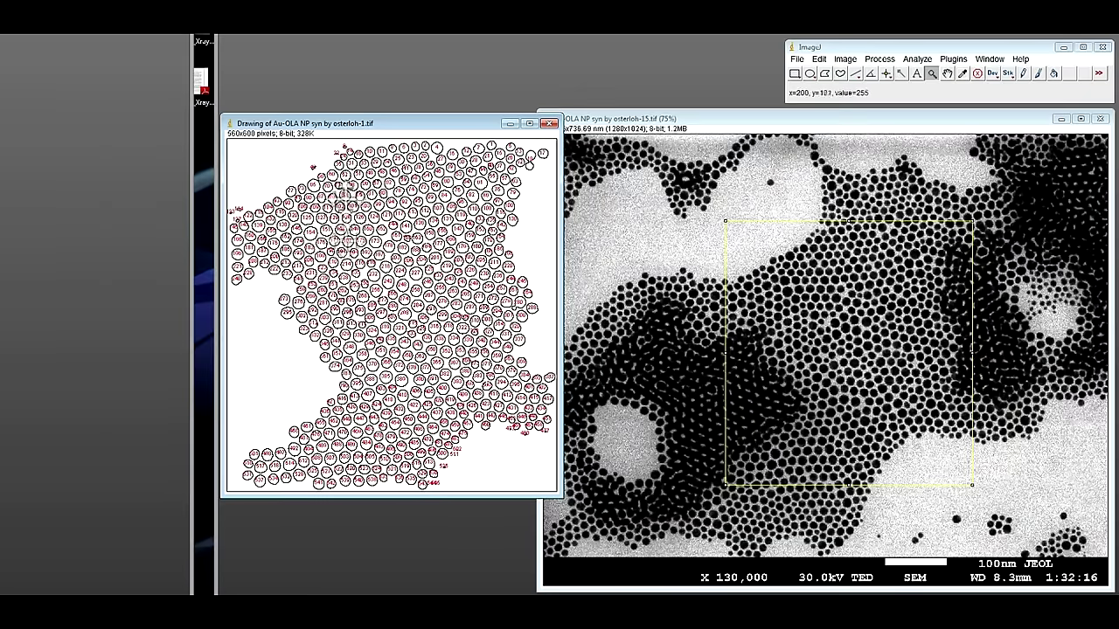
mouse_move(396, 125)
left_mouse_down()
mouse_move(599, 231)
mouse_move(570, 203)
mouse_move(528, 198)
left_mouse_up()
Close the outline drawing and erase a stray cluster with the Drawing Tools eraser
left_click(681, 201)
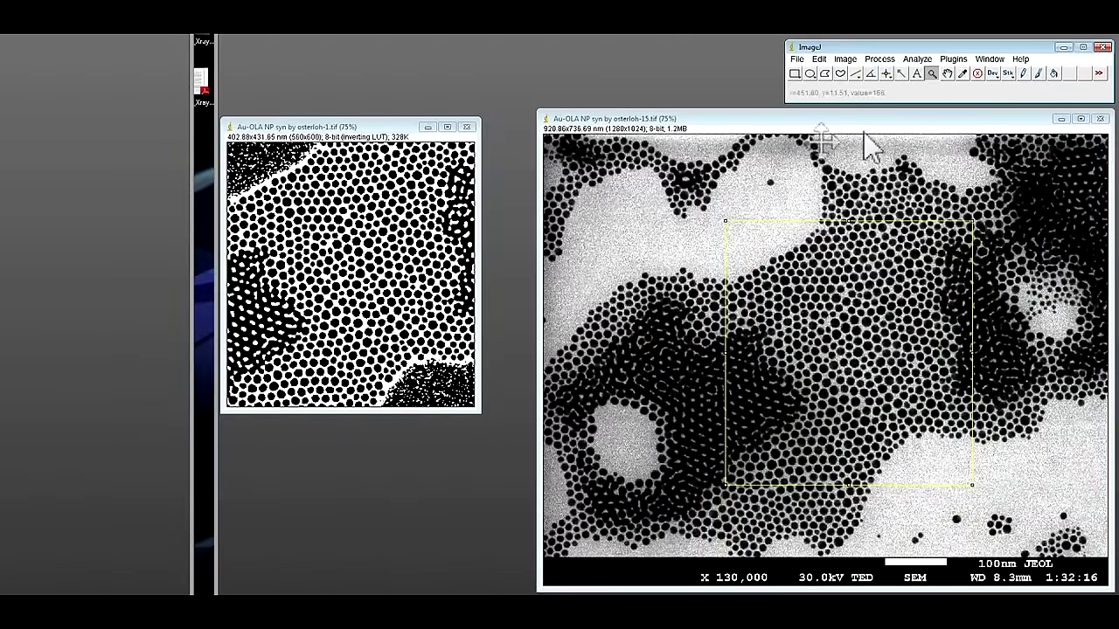
left_click(1099, 75)
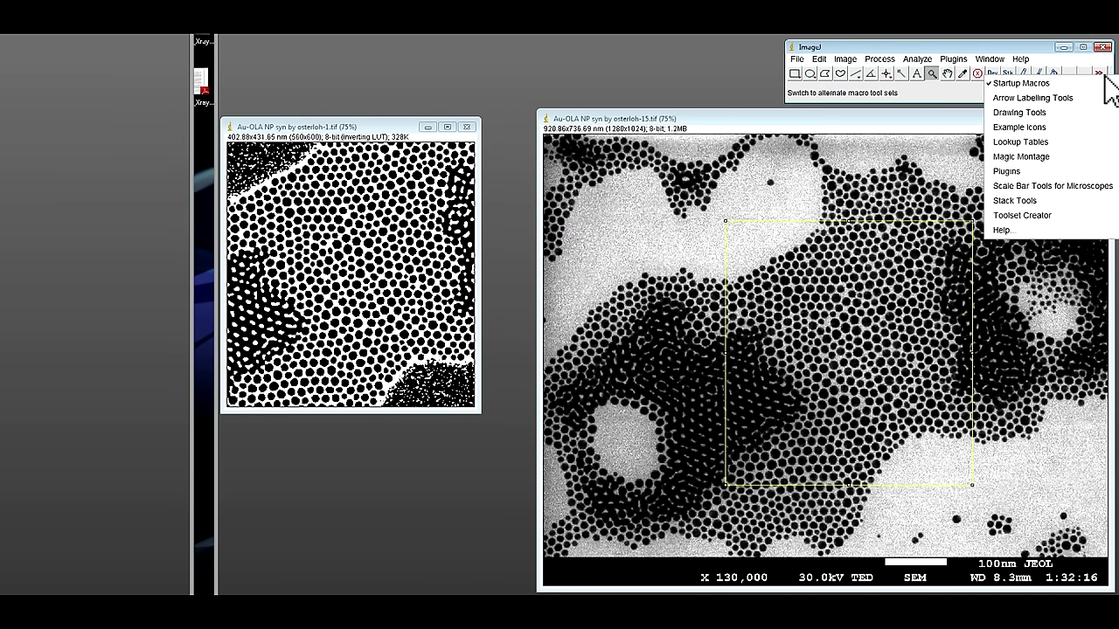
left_click(1077, 113)
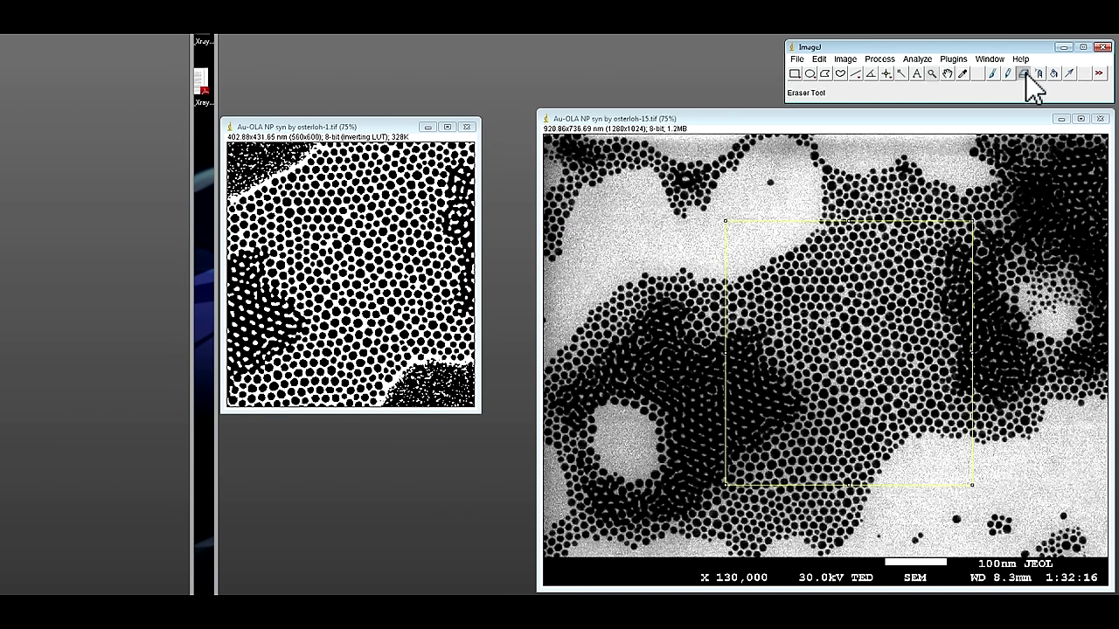
left_click(1026, 73)
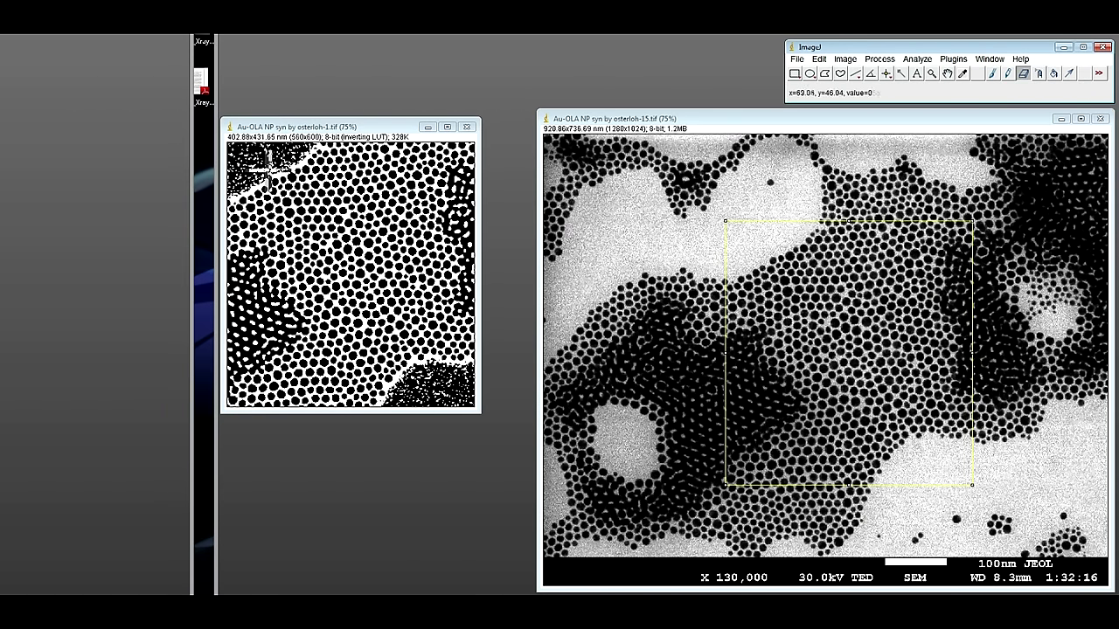
left_click(290, 164)
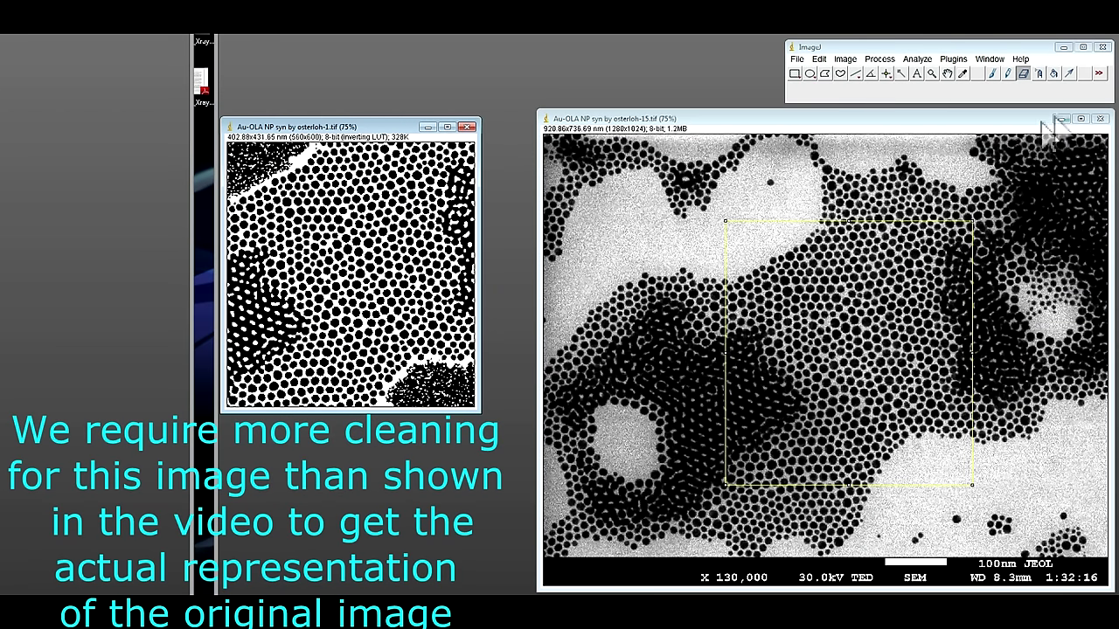
Run Analyze Particles with size 5–Infinity and circularity 0.60–1.00 showing outlines, then close the drawing
left_click(917, 59)
left_click(929, 85)
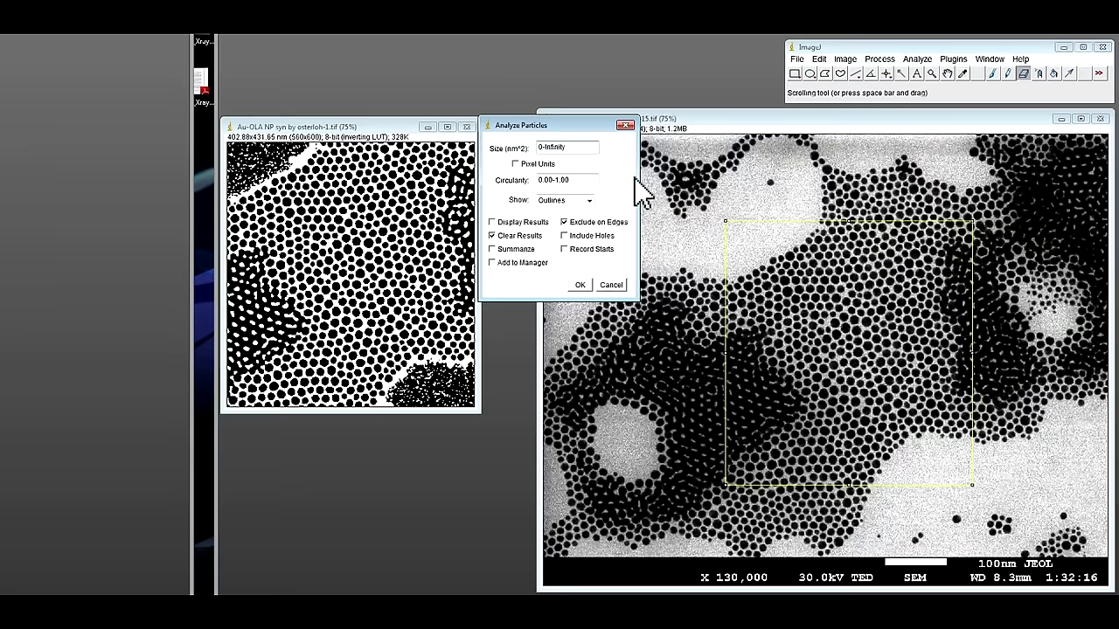
type("5")
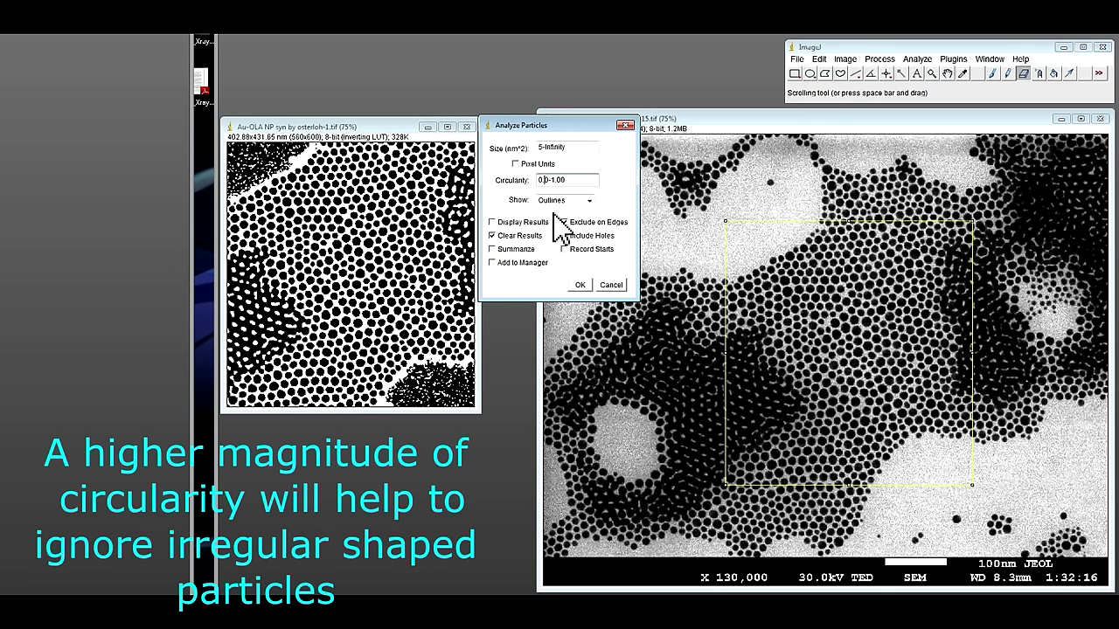
left_click(579, 285)
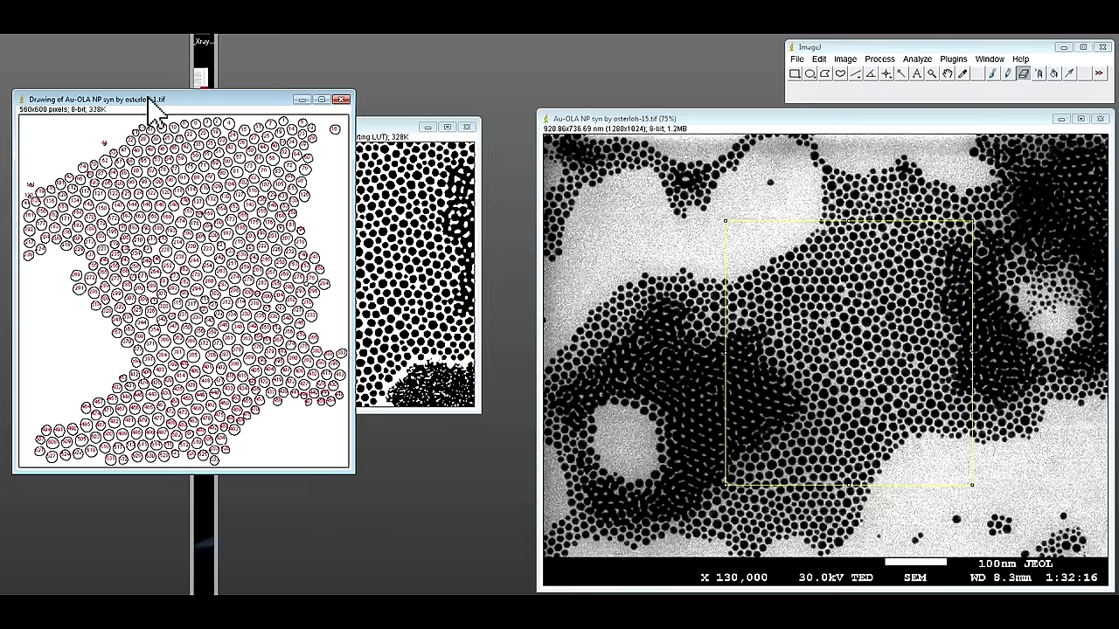
left_click_drag(153, 99, 375, 207)
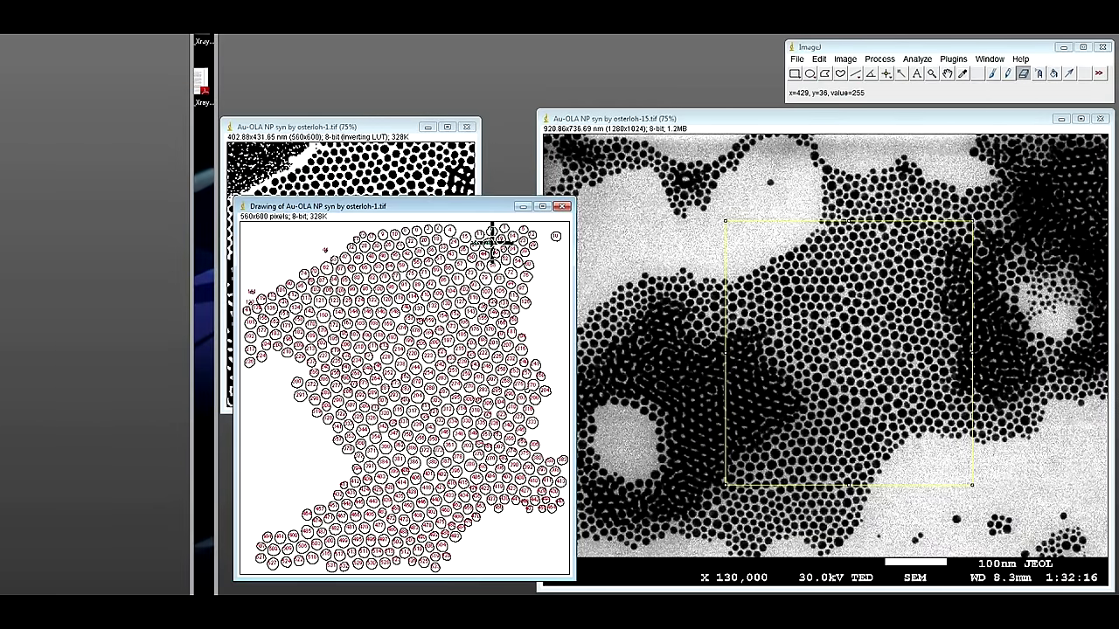
left_click(562, 208)
Rerun the particle analysis with Display Results on to list the particle measurements
left_click_drag(387, 129, 410, 116)
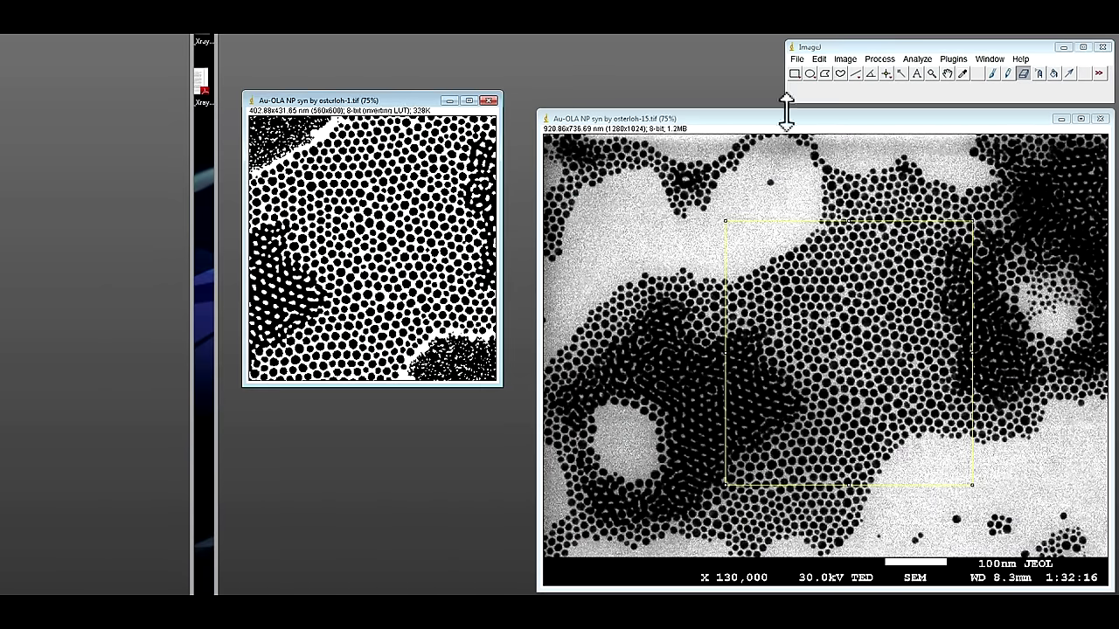
left_click(925, 63)
left_click(942, 104)
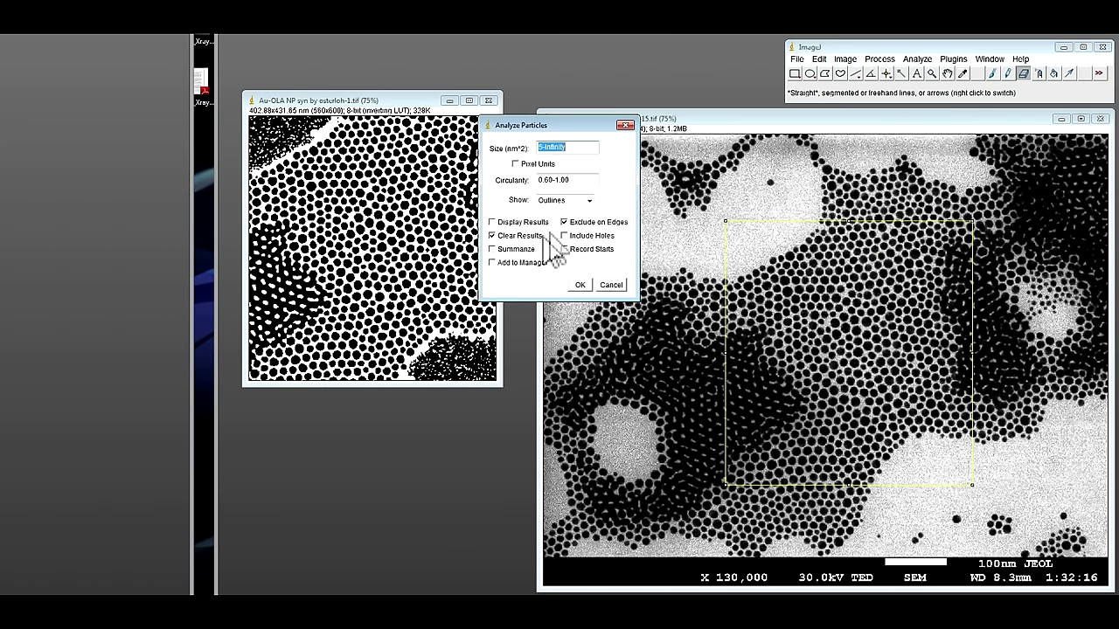
left_click(492, 223)
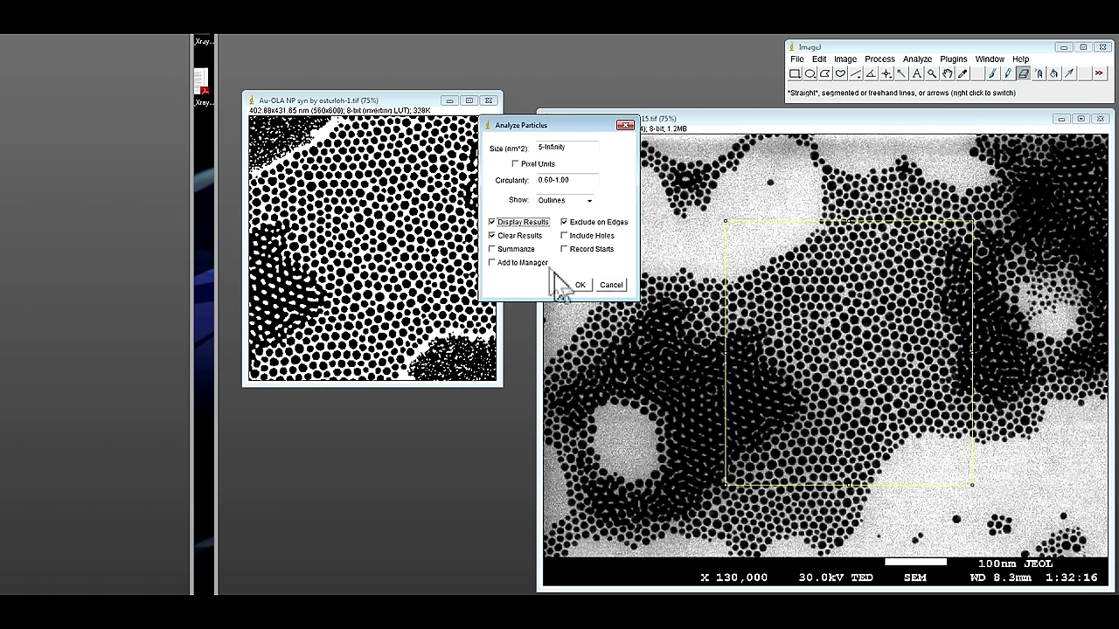
left_click(580, 286)
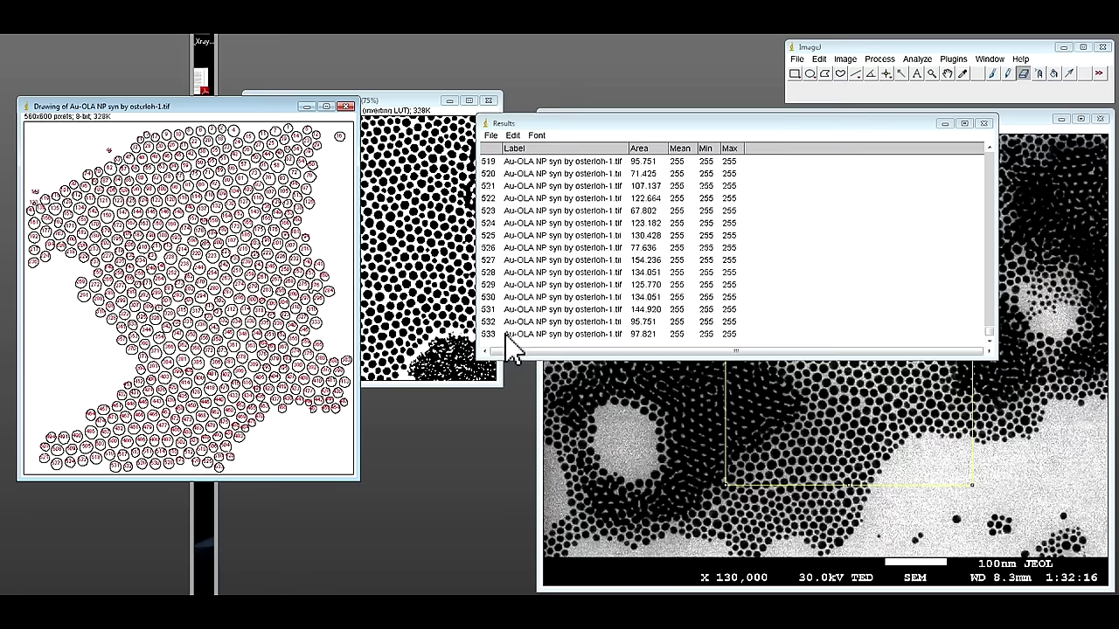
Minimize the outline drawing and save the Results table to the Desktop as 'particle size'
left_click(307, 107)
left_click(490, 135)
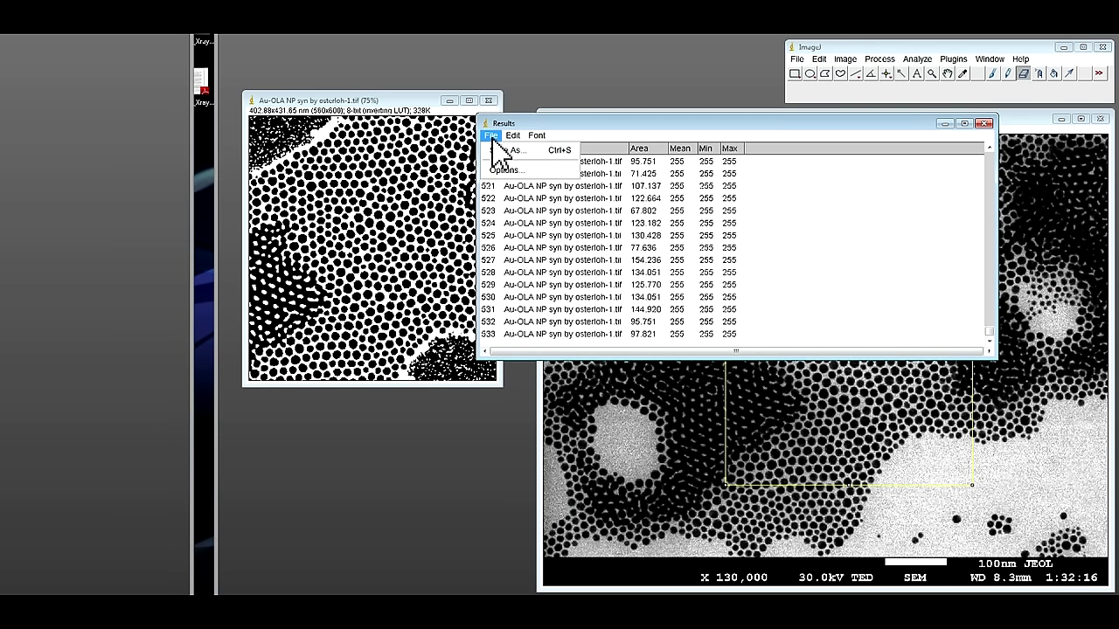
left_click(499, 150)
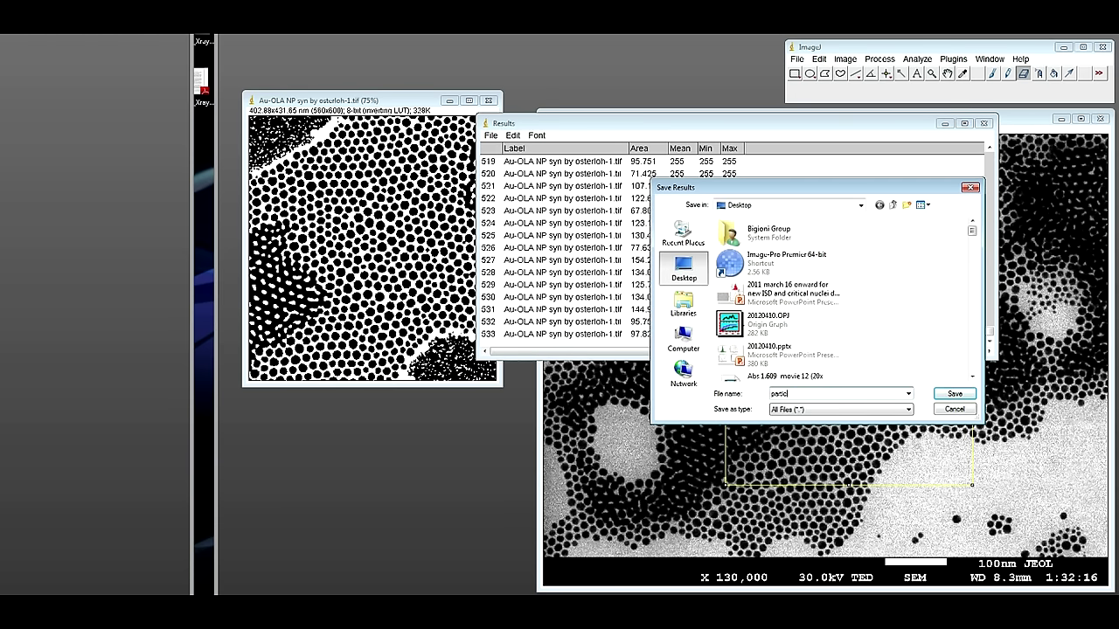
left_click(954, 394)
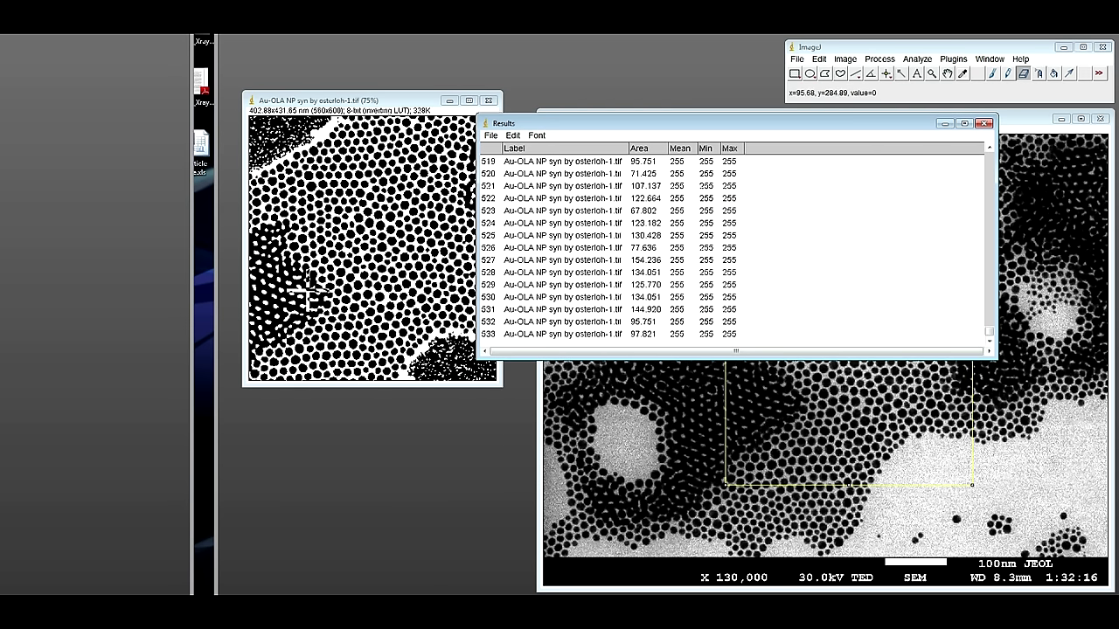
Open particle size.xls in Excel, accepting the file format warning
left_click(944, 124)
double_click(200, 148)
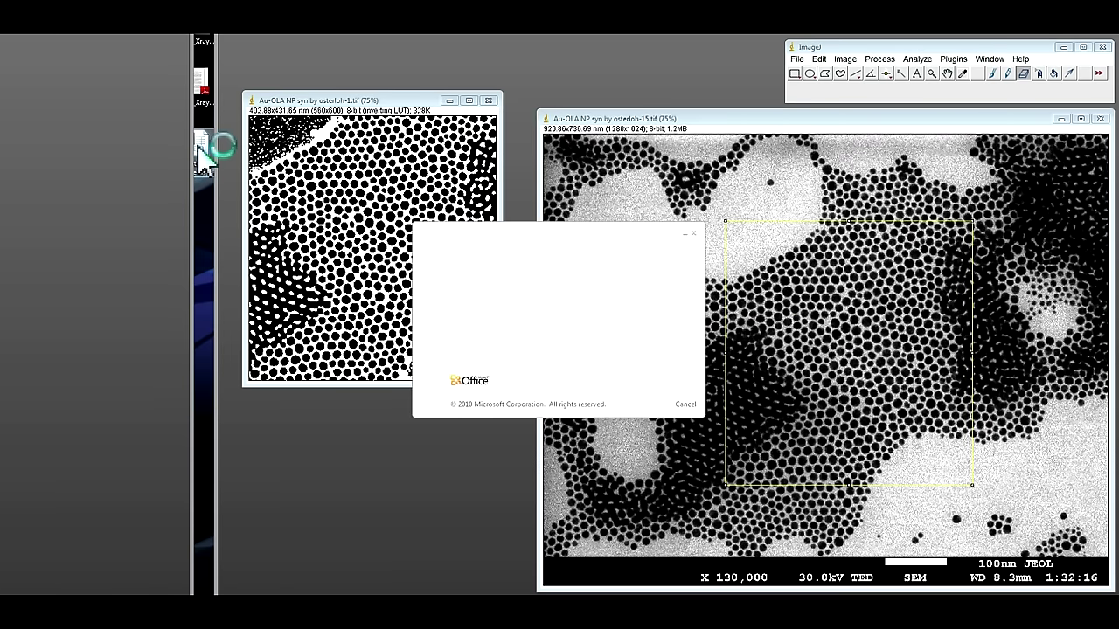
left_click(514, 338)
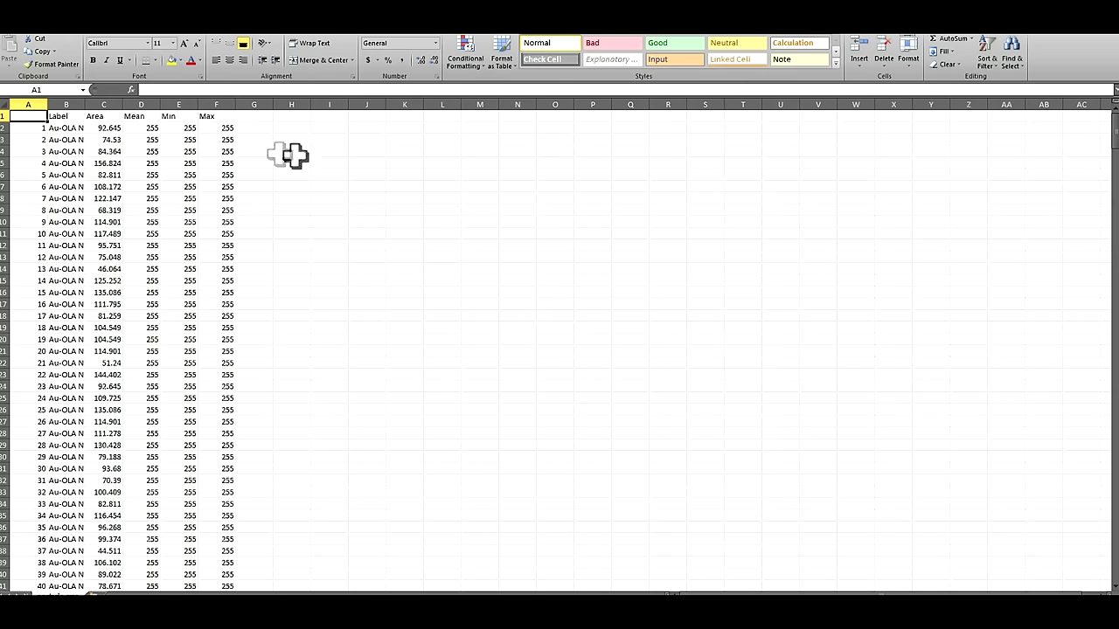
left_click(103, 117)
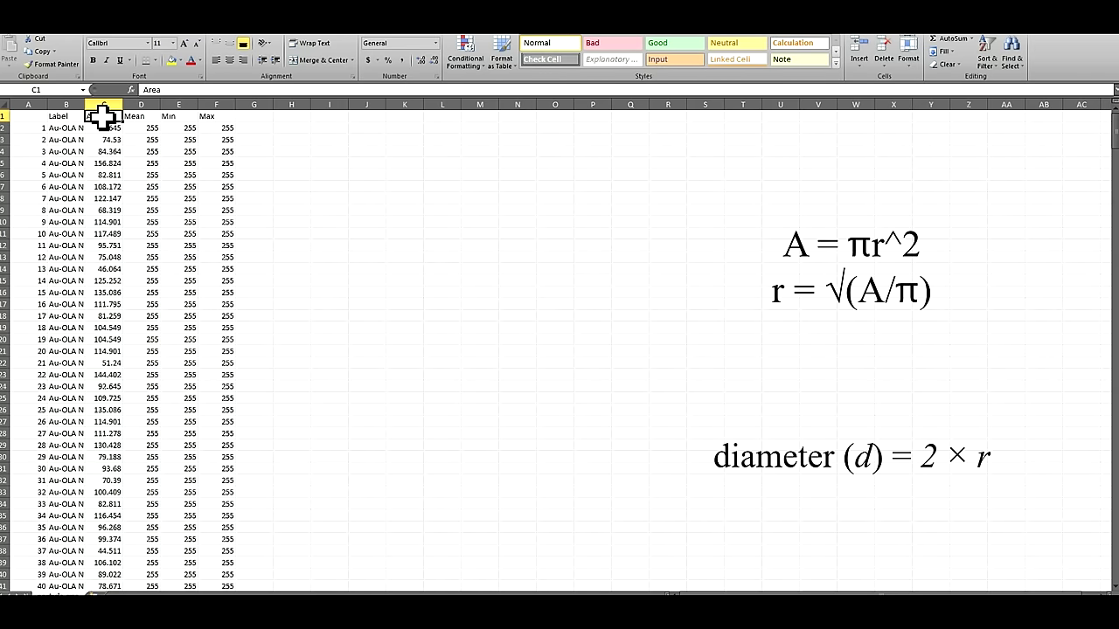
Head column H 'r^2' and enter =C2/PI() in H2, giving 29.48982
left_click(293, 116)
type("r^2")
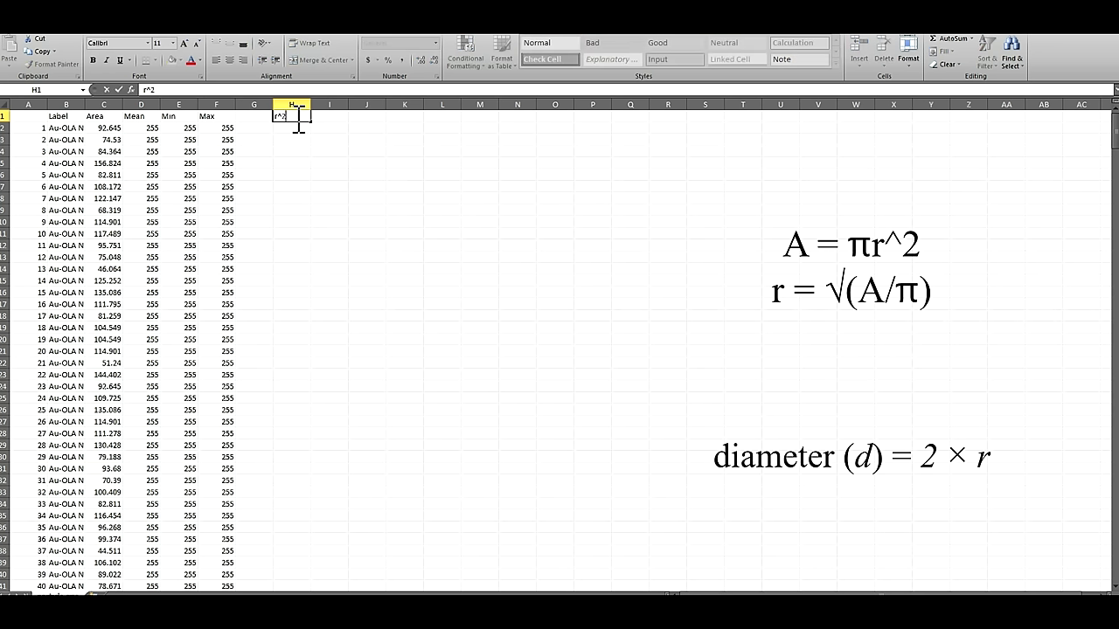
key("Return")
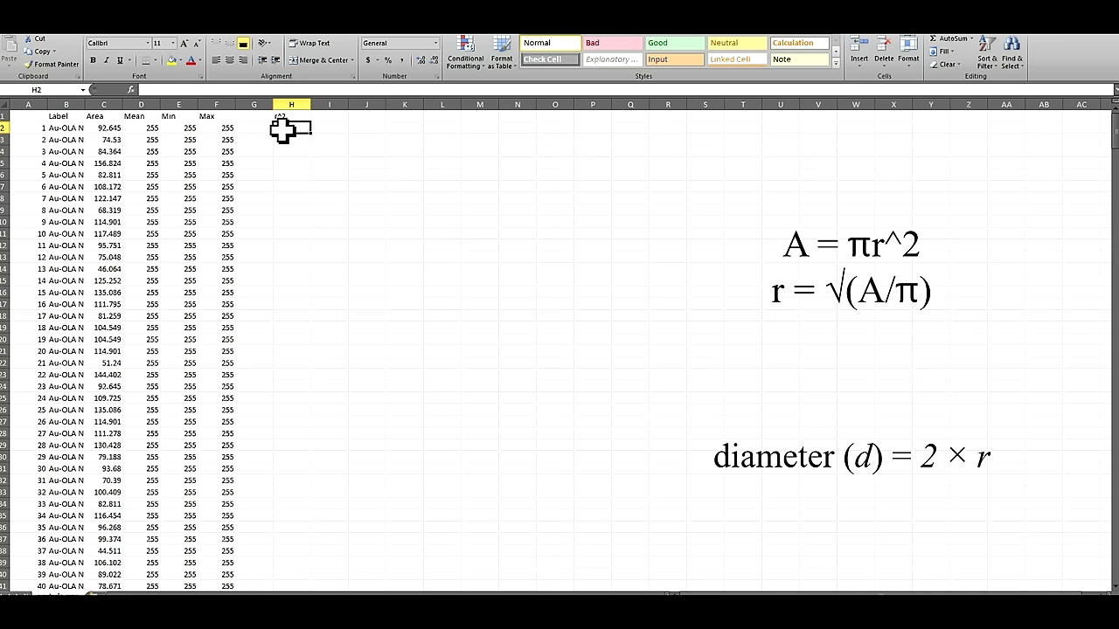
type("=")
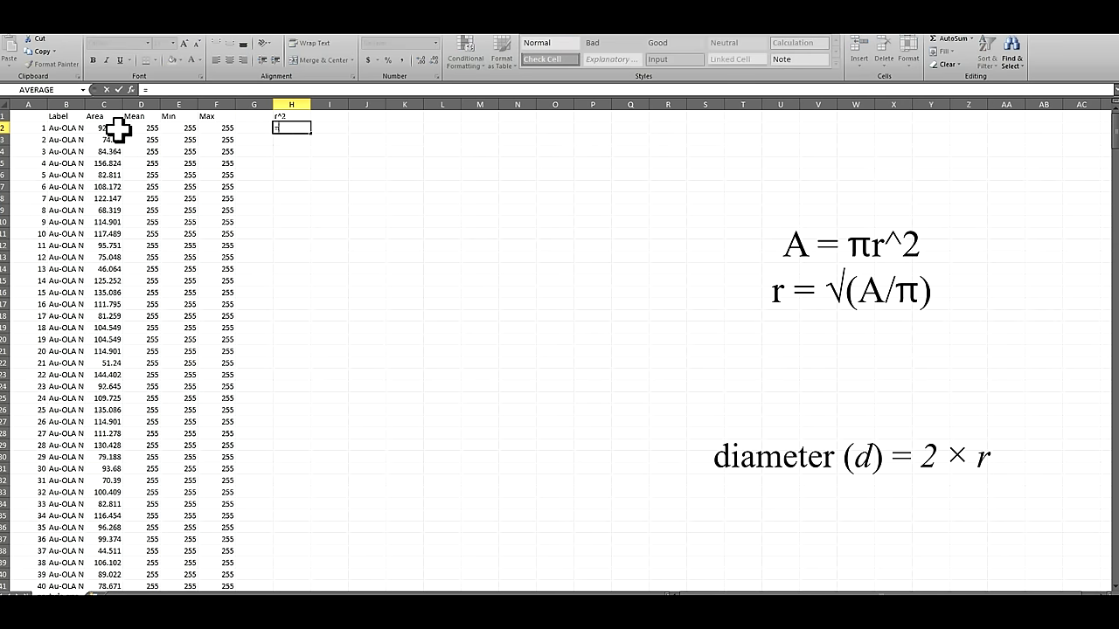
left_click(114, 127)
type("/pi")
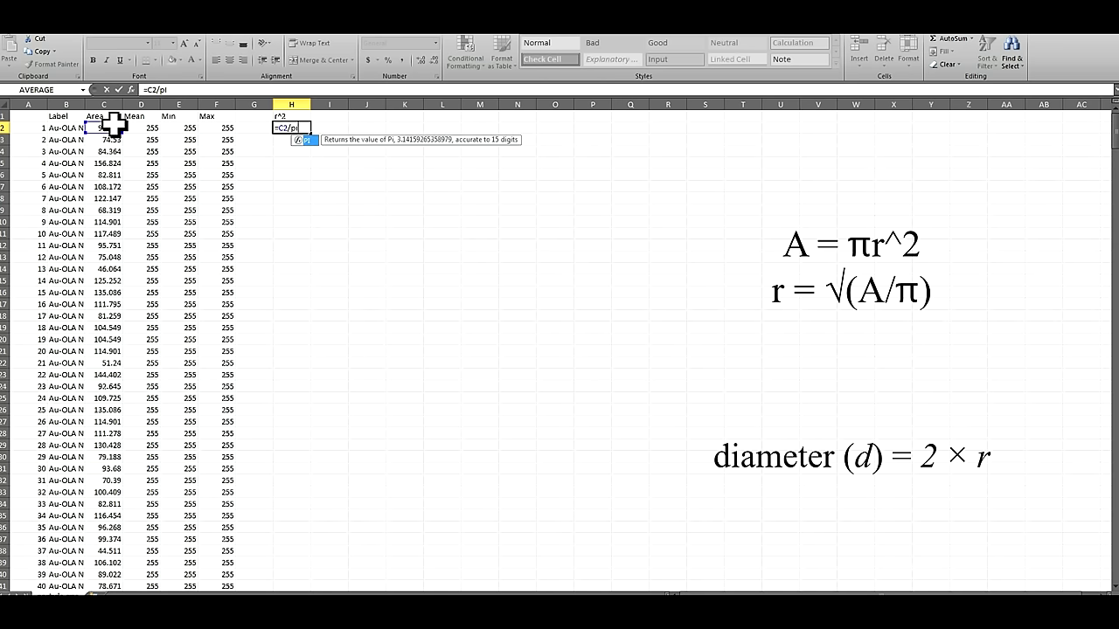
type("()")
key("Return")
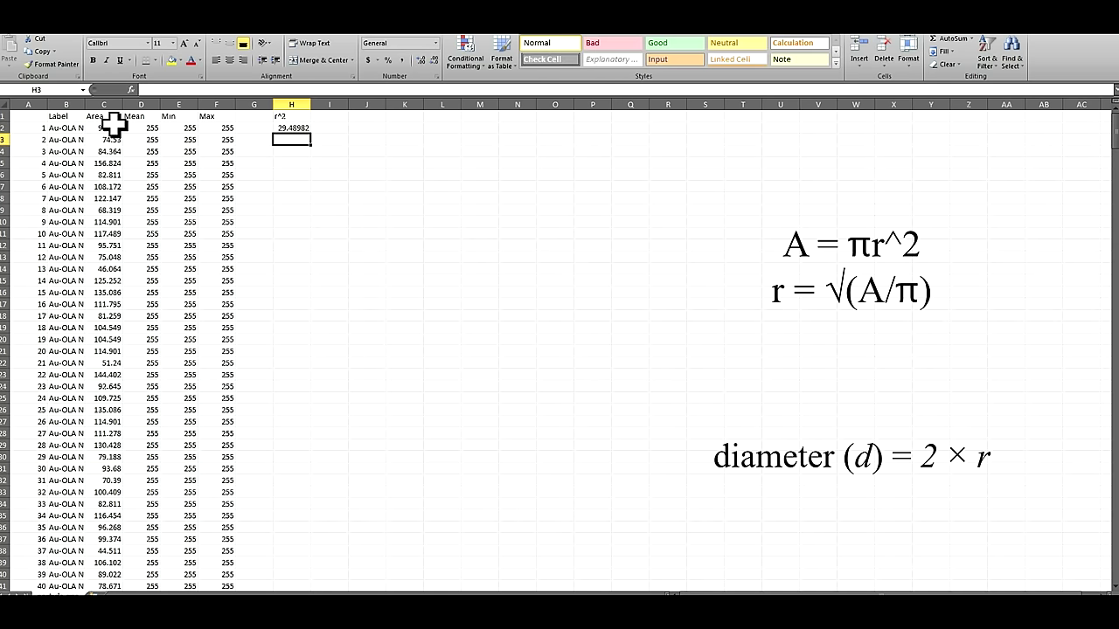
left_click(329, 116)
Head column I 'r' and enter =SQRT(H2) in I2, giving 5.430453
type("r")
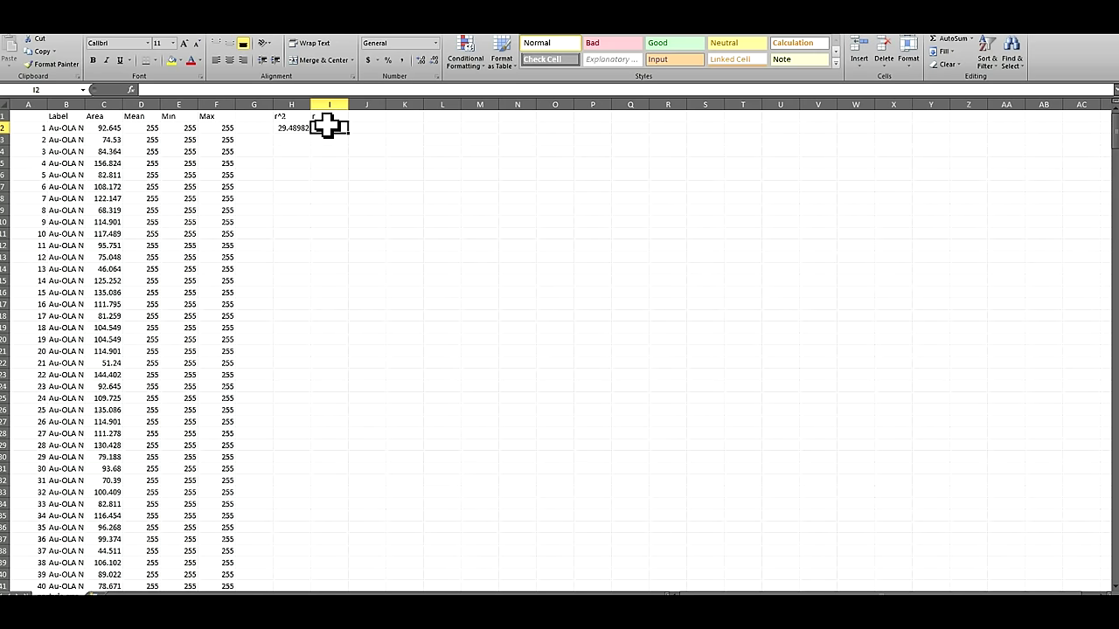
type("=sq")
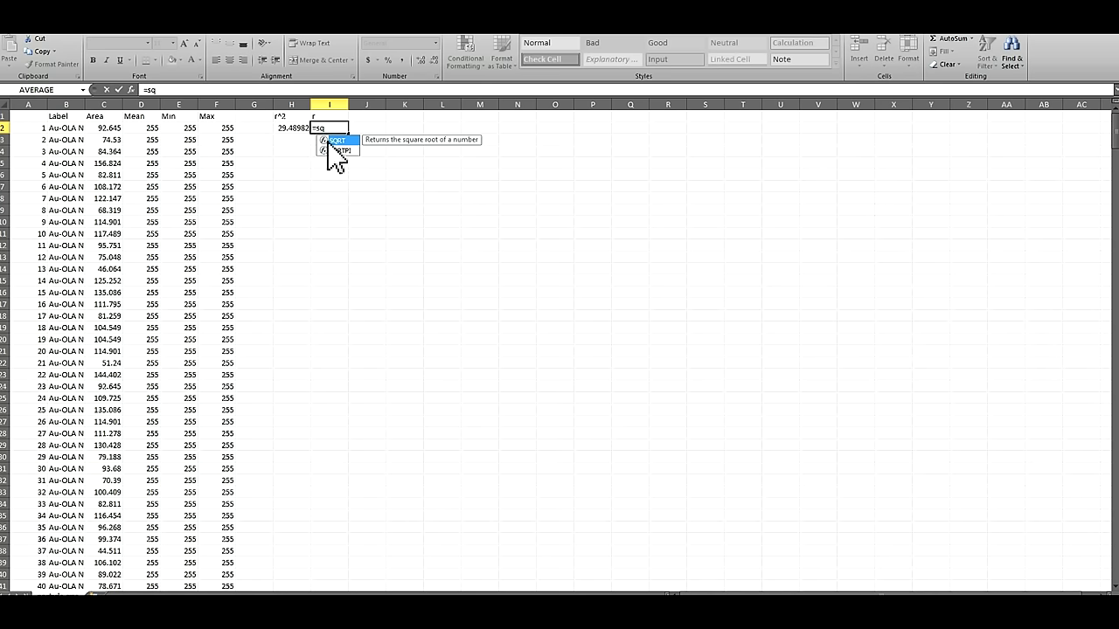
double_click(336, 140)
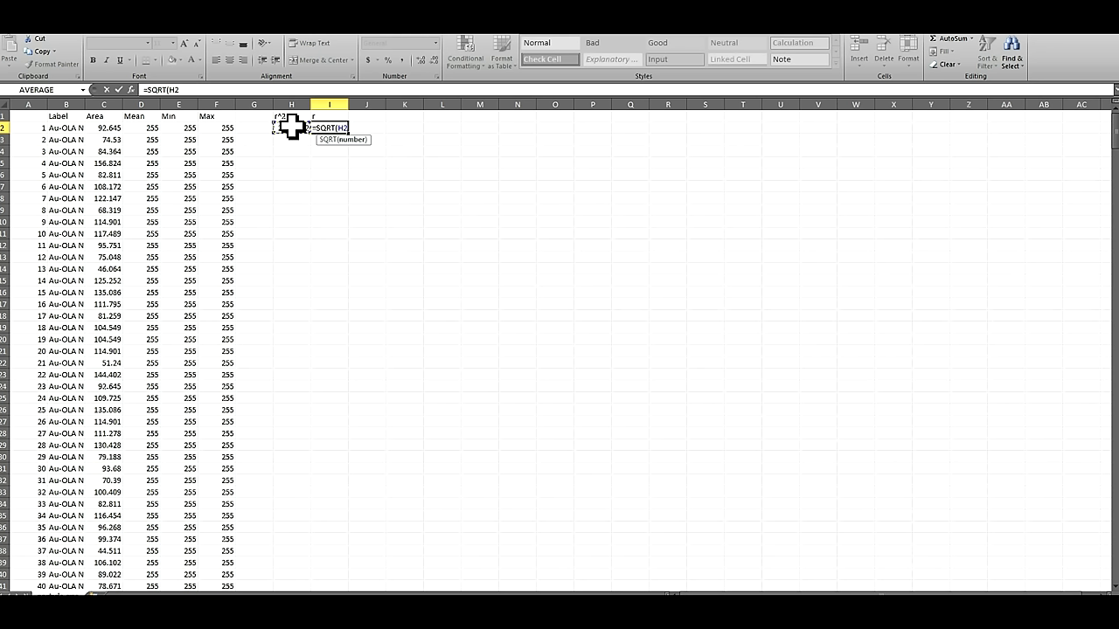
key("Return")
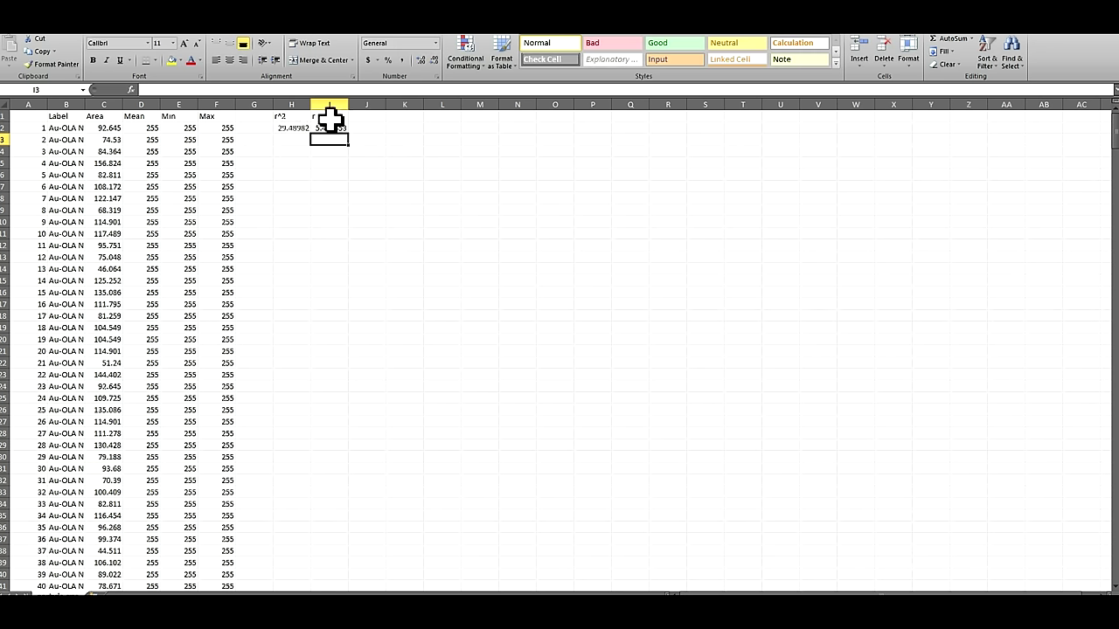
Enter =2*I2 in J2 (10.86091) and head column J 'd (nm)'
left_click(367, 127)
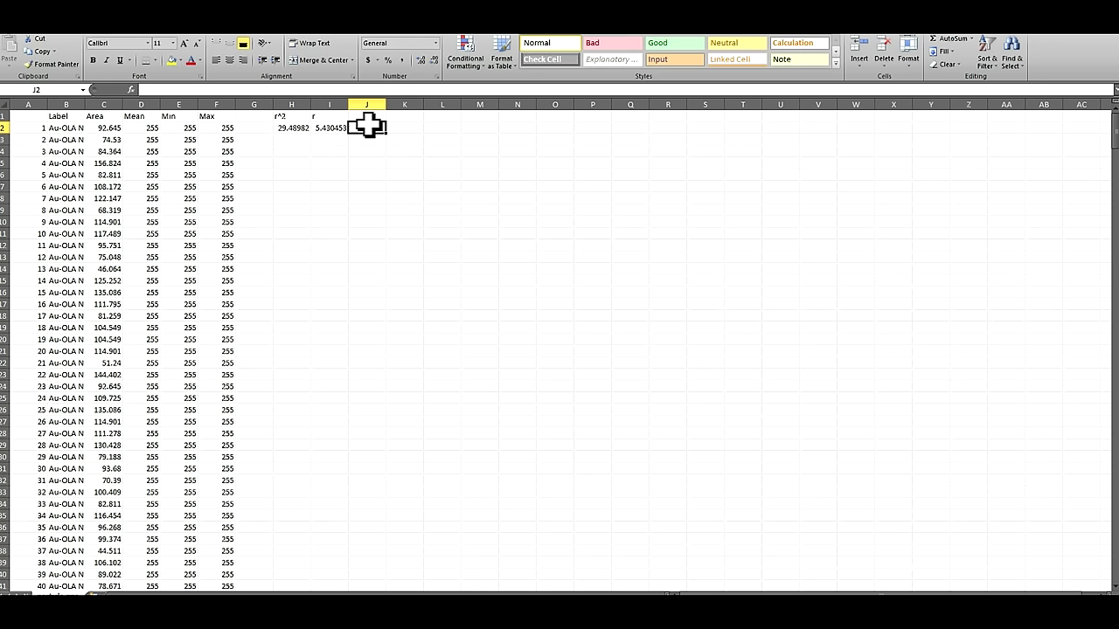
left_click(370, 117)
type("d")
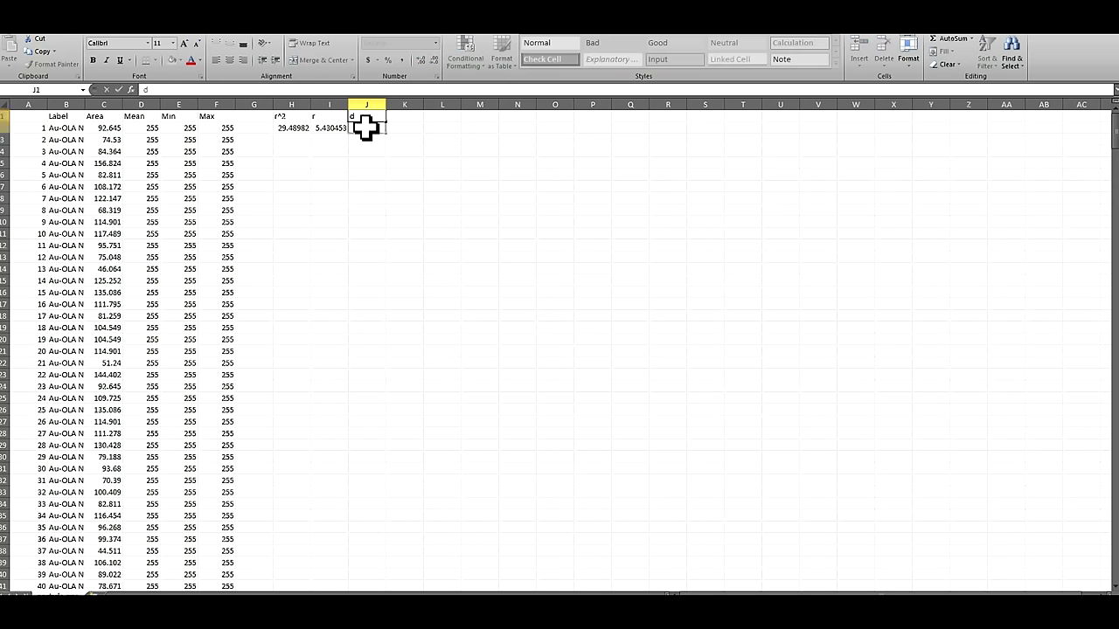
key("Return")
type("=")
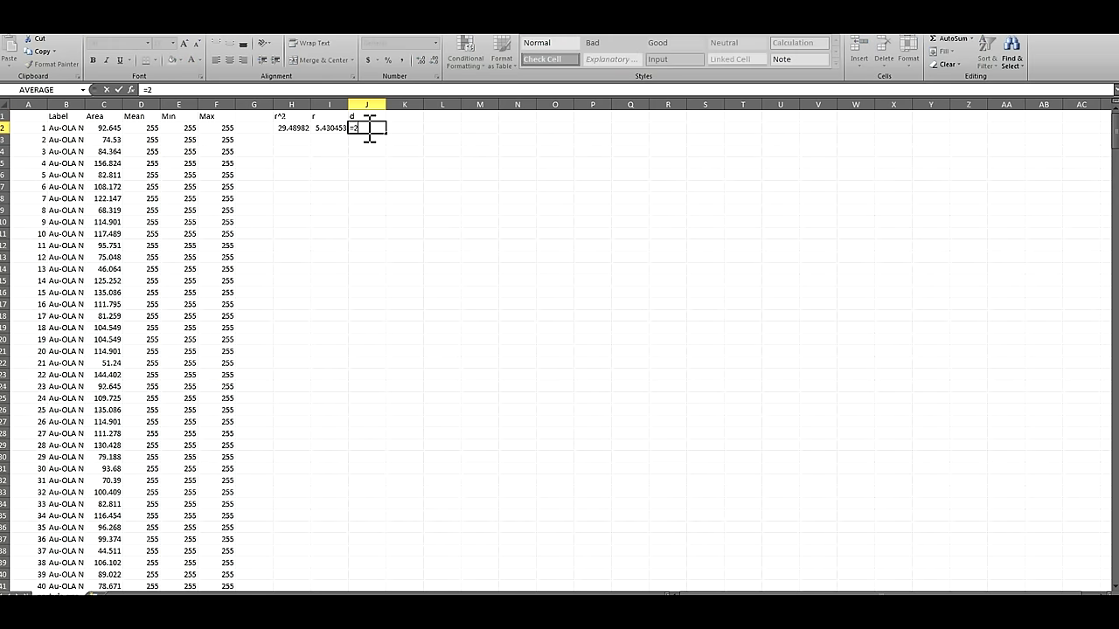
type("2*")
left_click(323, 128)
key("Return")
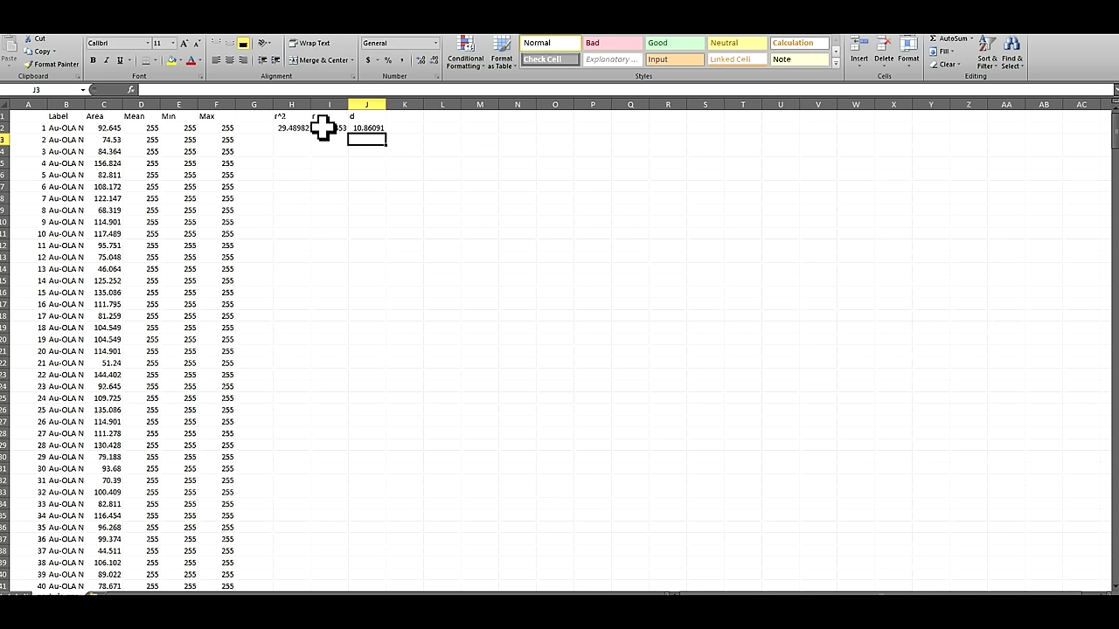
left_click(362, 116)
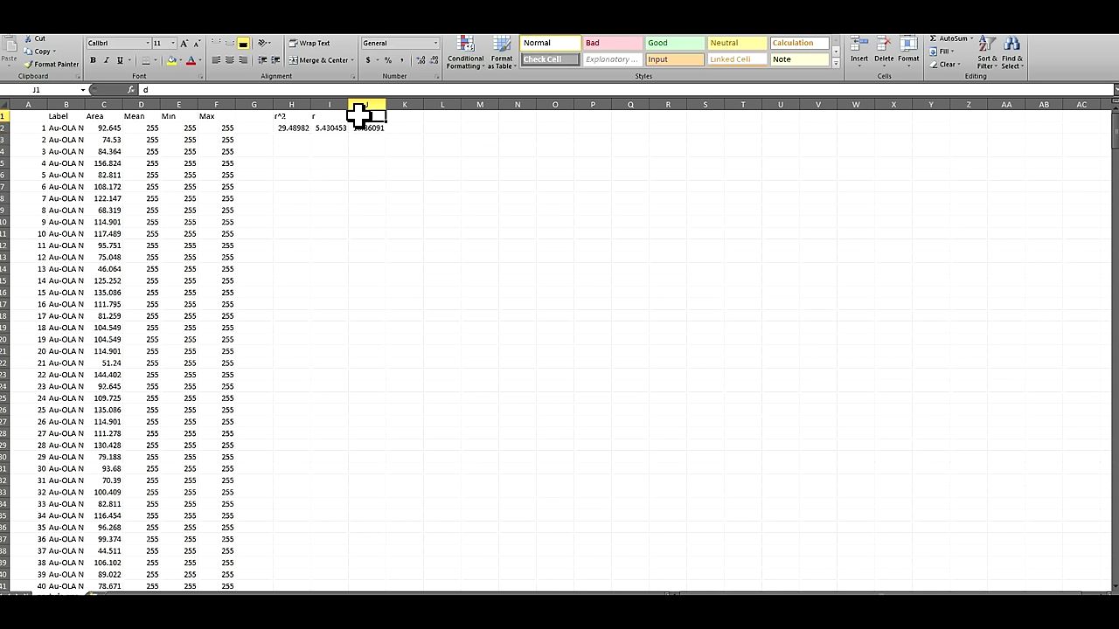
type("d (nm")
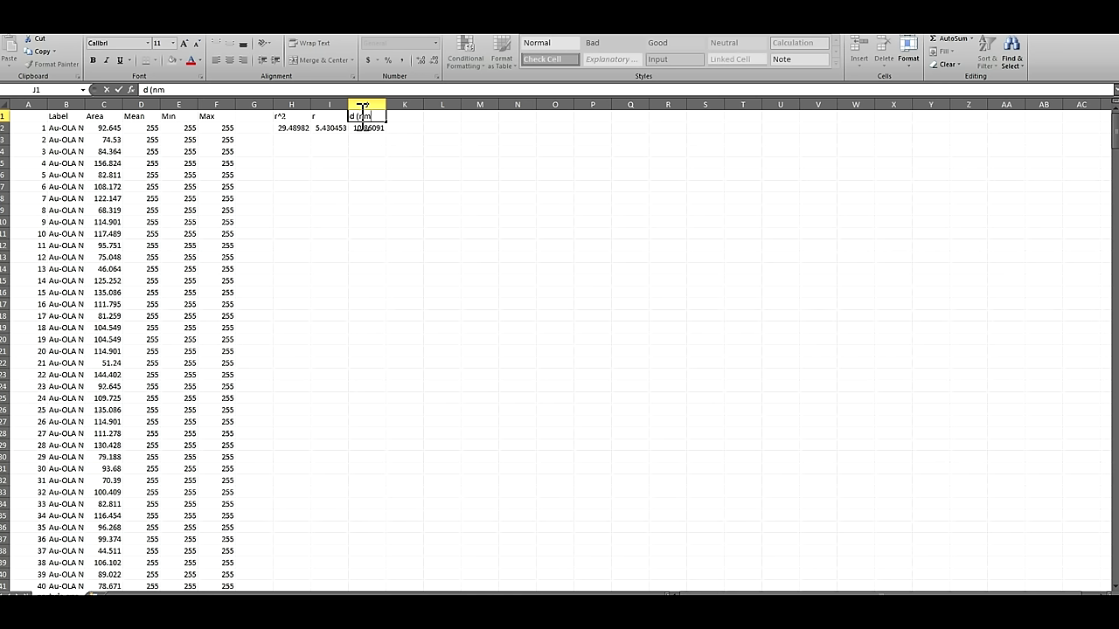
type(")")
Fill the r^2, r and d (nm) formulas down all 533 particle rows, clearing the extra row
key("Return")
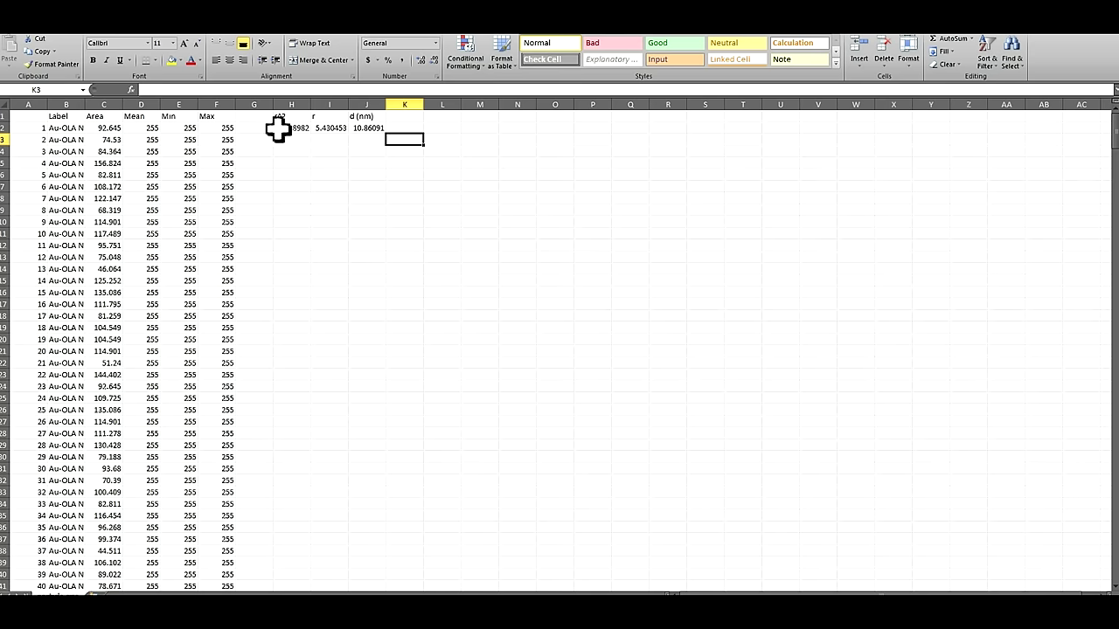
left_click_drag(280, 127, 385, 575)
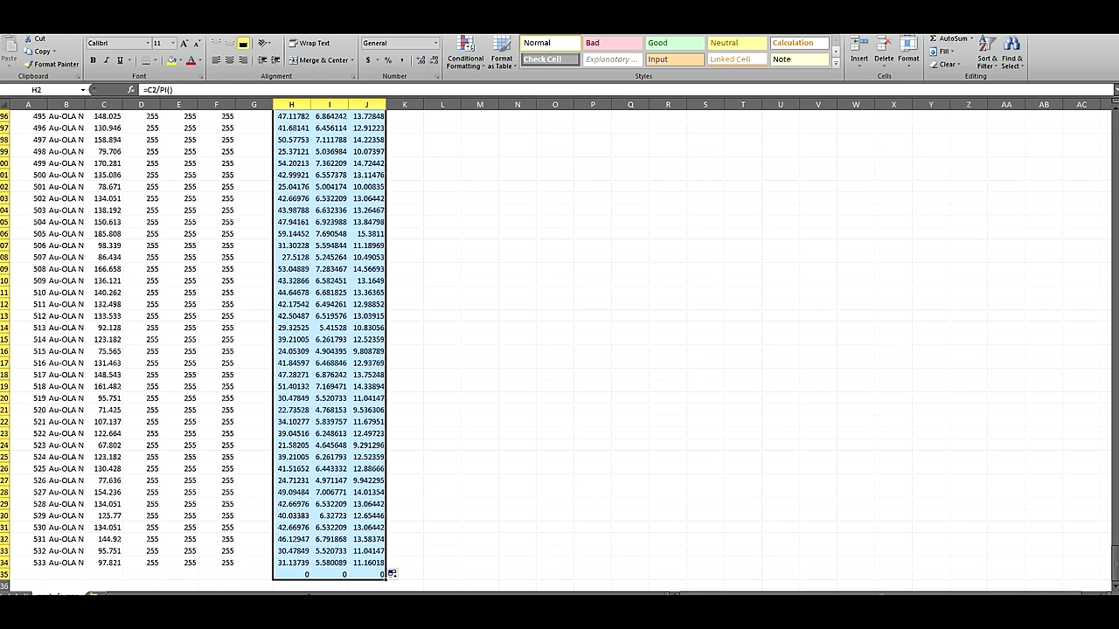
left_click_drag(276, 574, 370, 582)
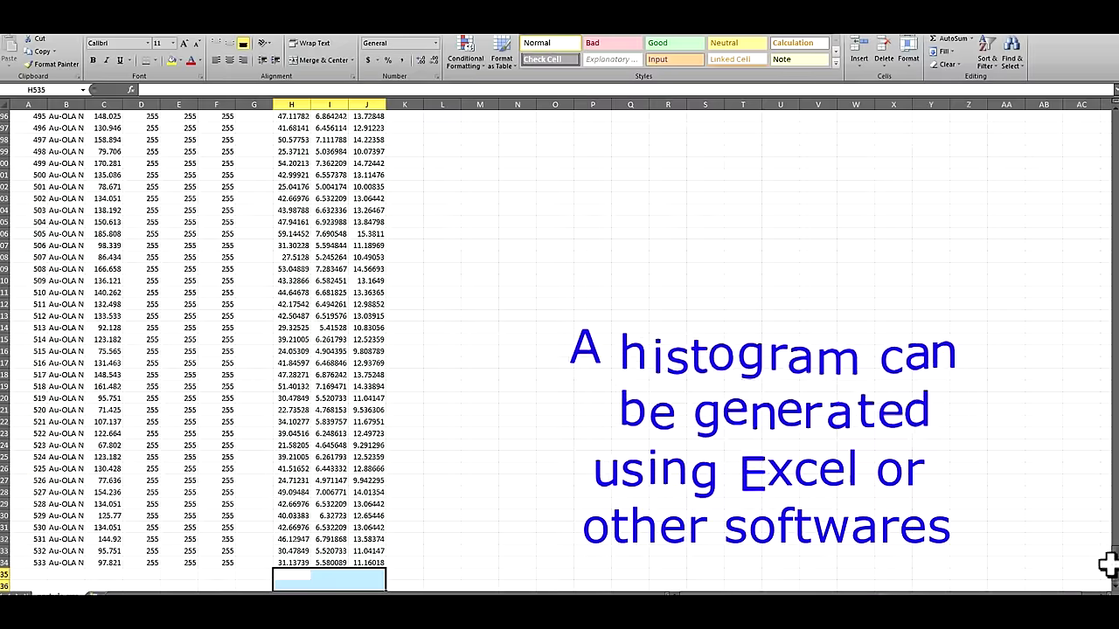
scroll(559, 349, "up", 20)
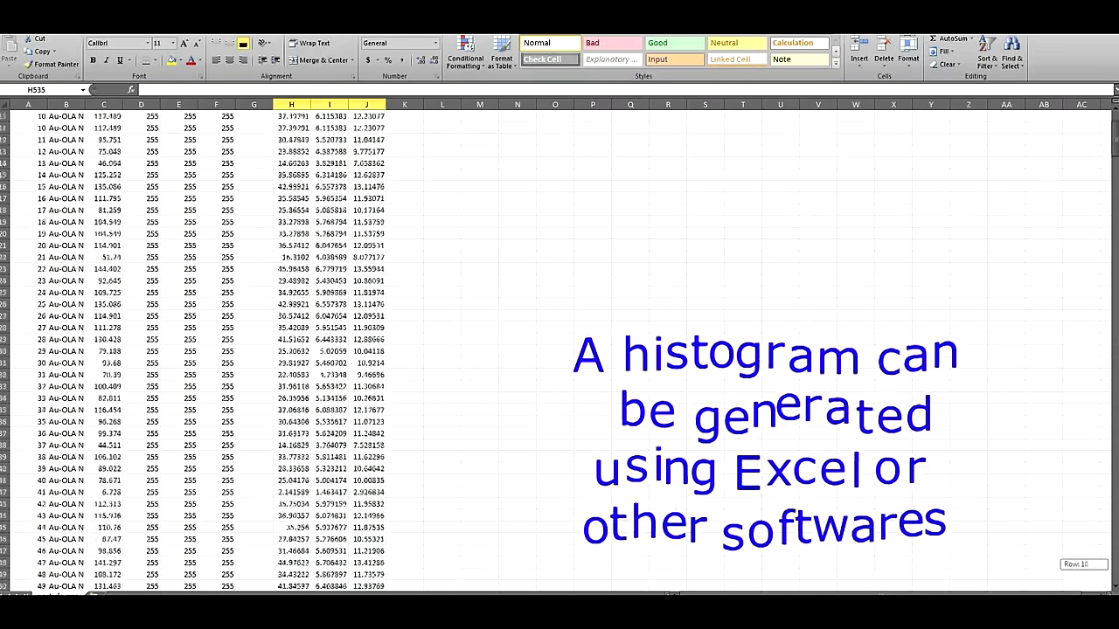
Copy the whole d (nm) diameter column and switch to Origin
left_click(370, 128)
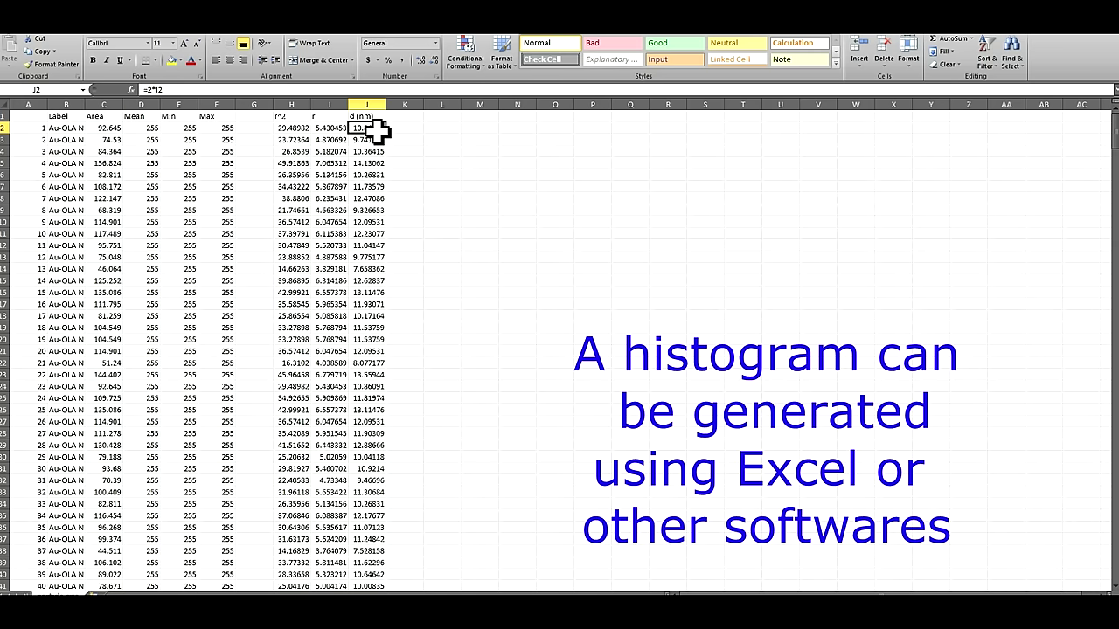
key("ctrl+shift+Down")
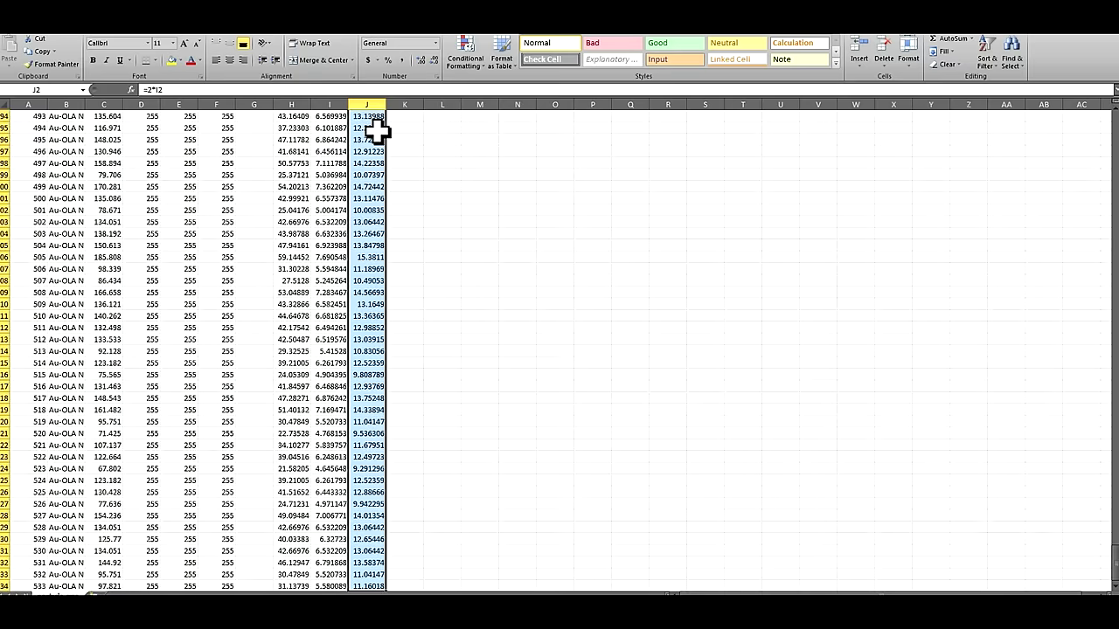
key("ctrl+c")
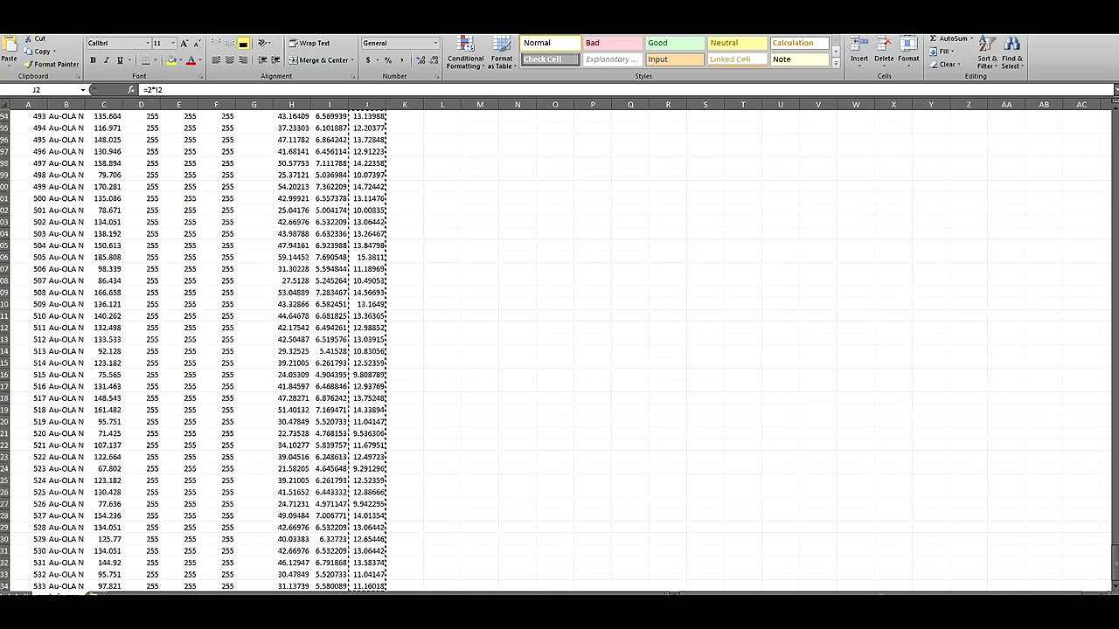
key("alt+Tab")
Paste the diameters into Origin's Diameter column and plot them as a histogram
left_click(121, 72)
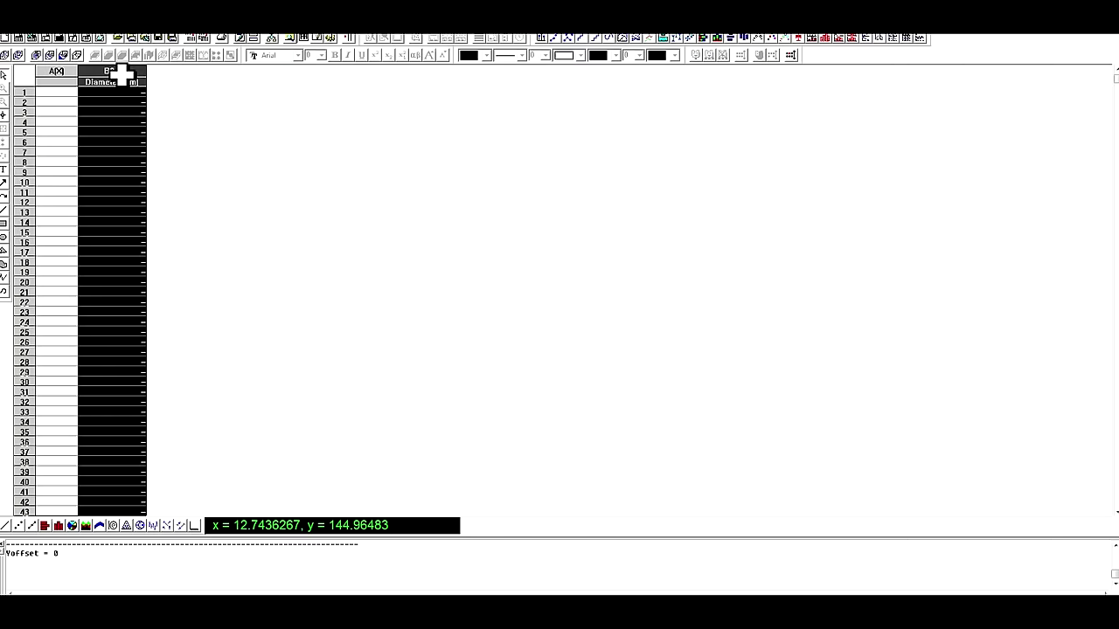
key("ctrl+v")
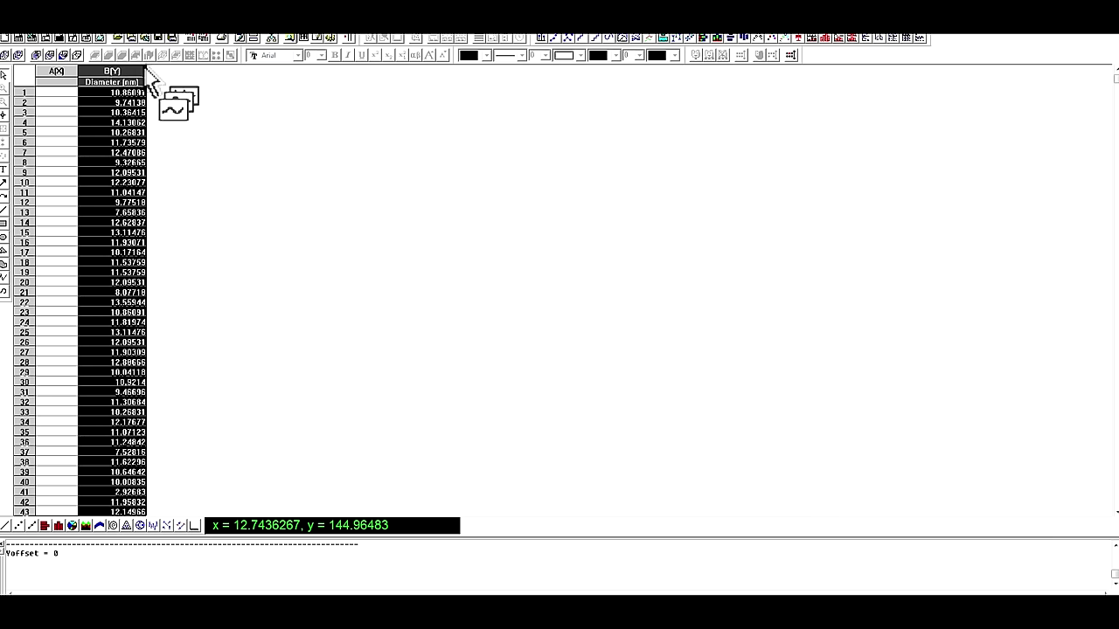
right_click(140, 73)
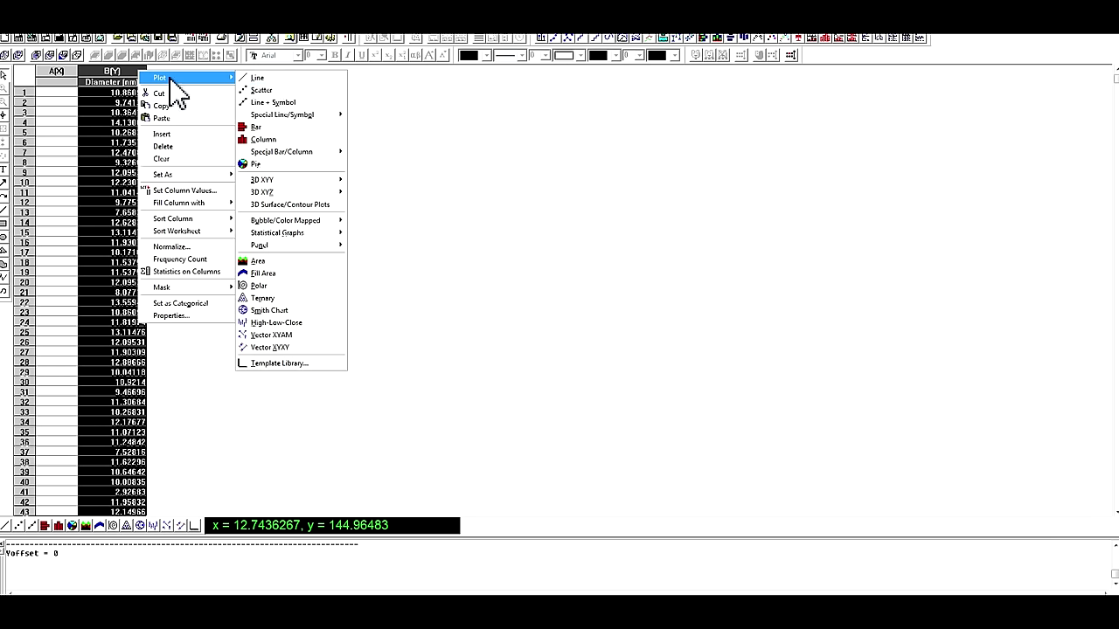
mouse_move(290, 235)
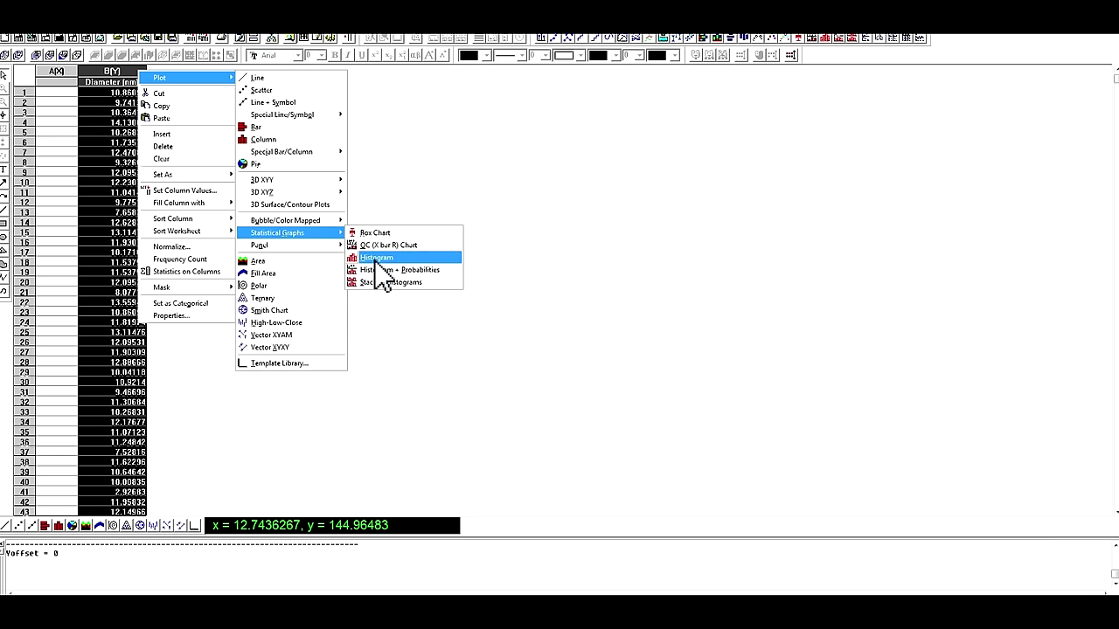
left_click(376, 258)
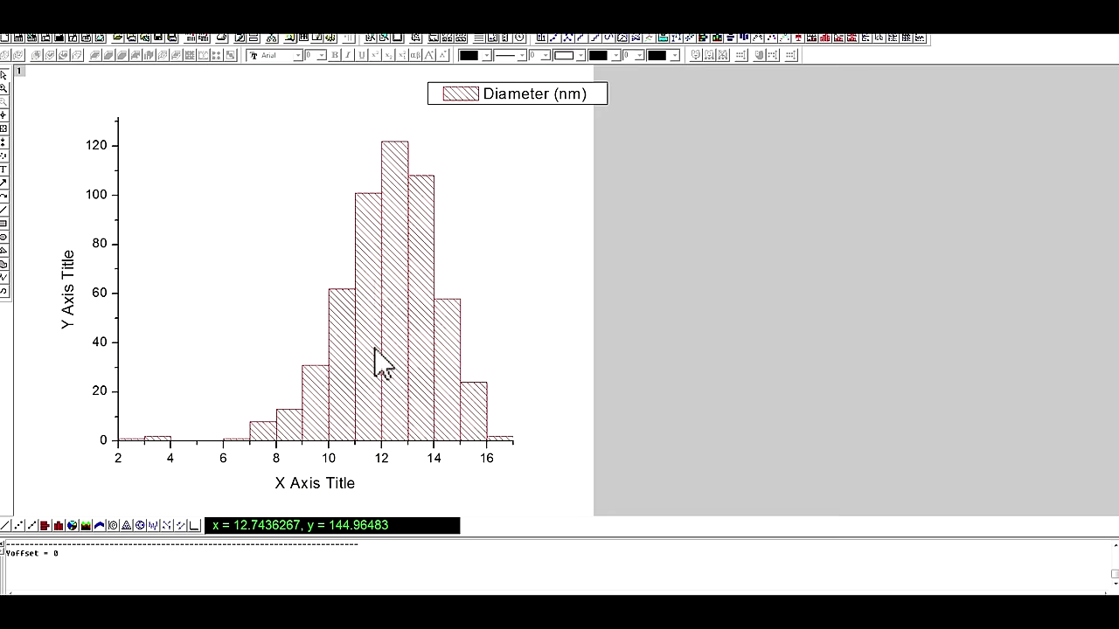
Title the histogram axes Diameter (nm) and Frequency
double_click(329, 491)
type("D")
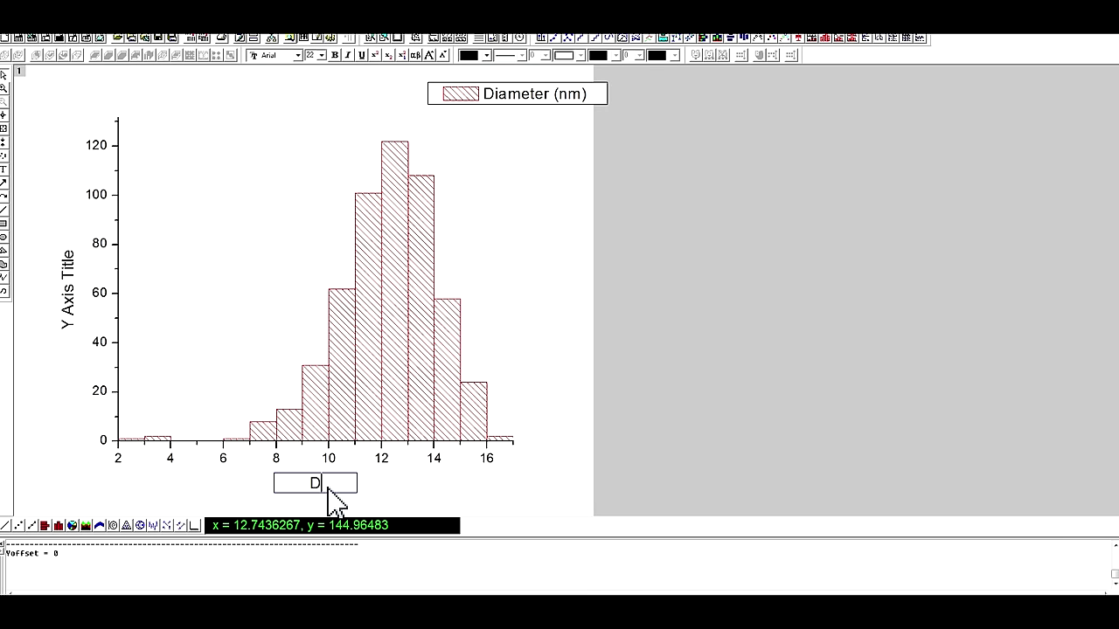
type("iameter (nm")
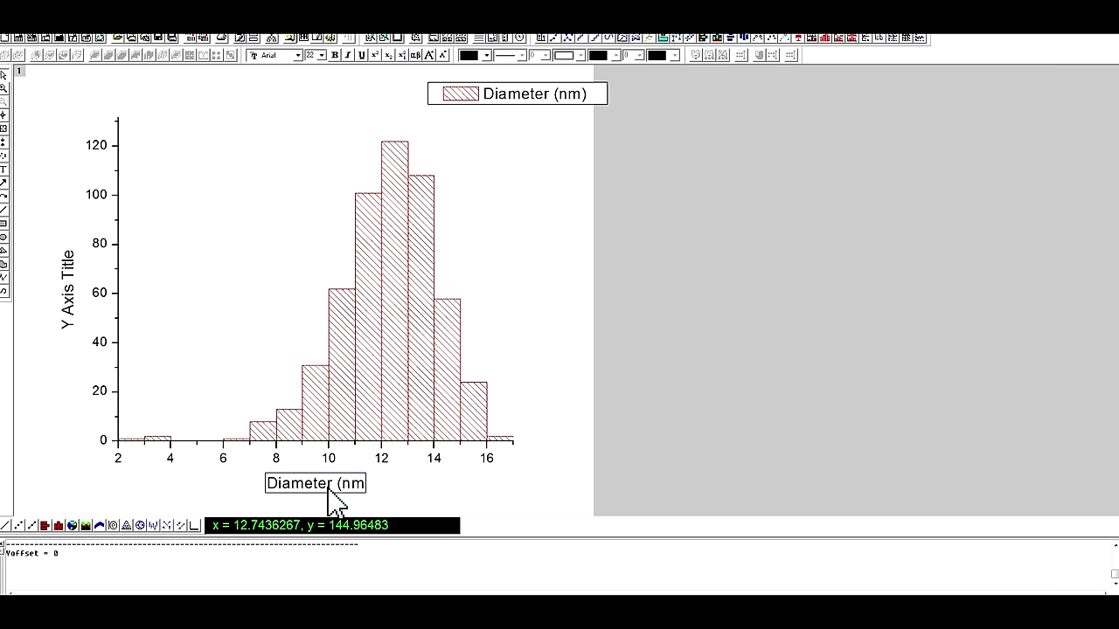
type(")")
left_click(74, 299)
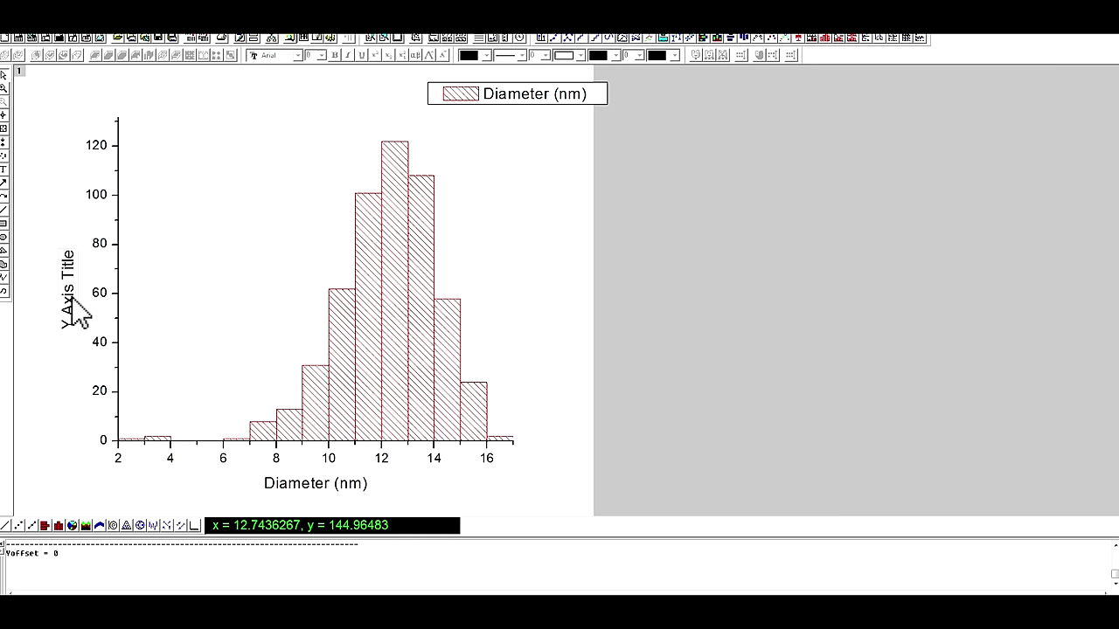
left_click(73, 299)
double_click(74, 299)
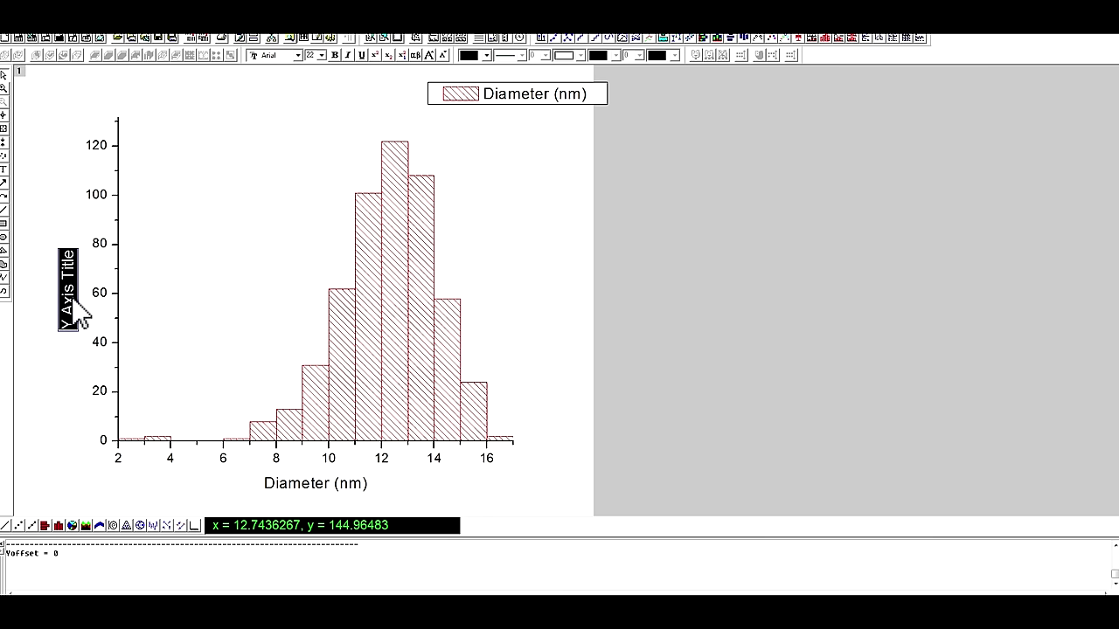
type("Frequency")
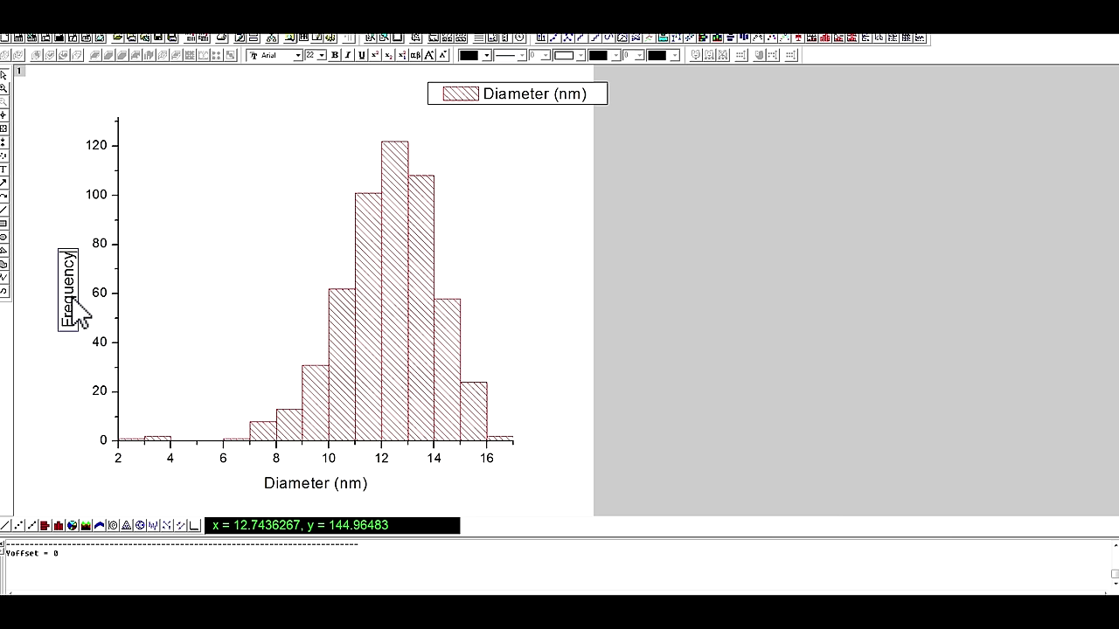
left_click(295, 348)
Plot the histogram's bin Count column as a scatter graph
right_click(411, 223)
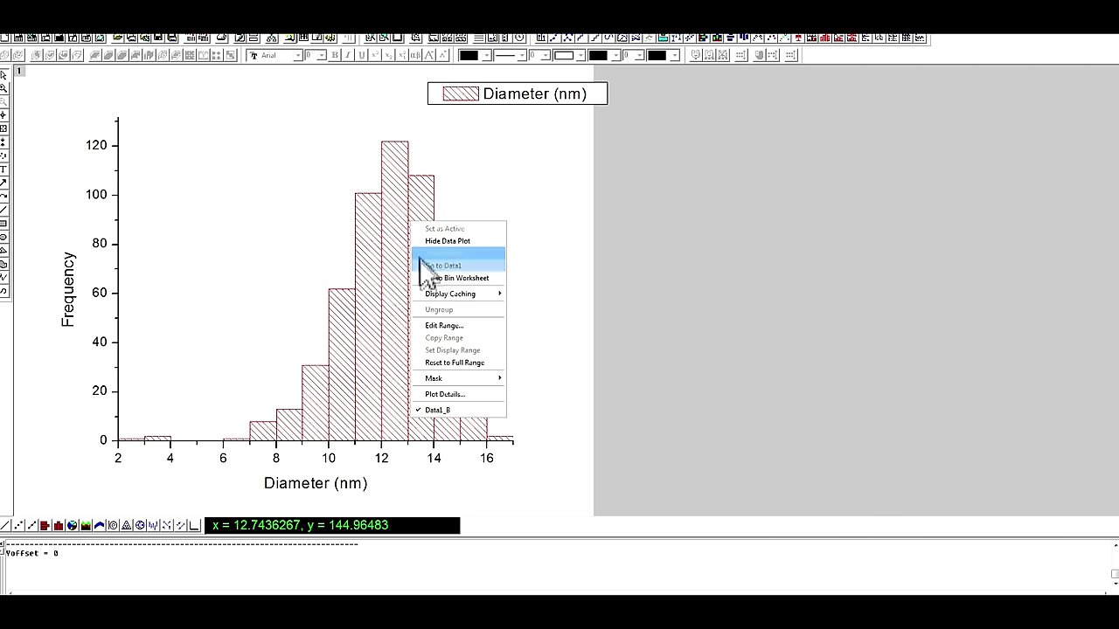
left_click(431, 278)
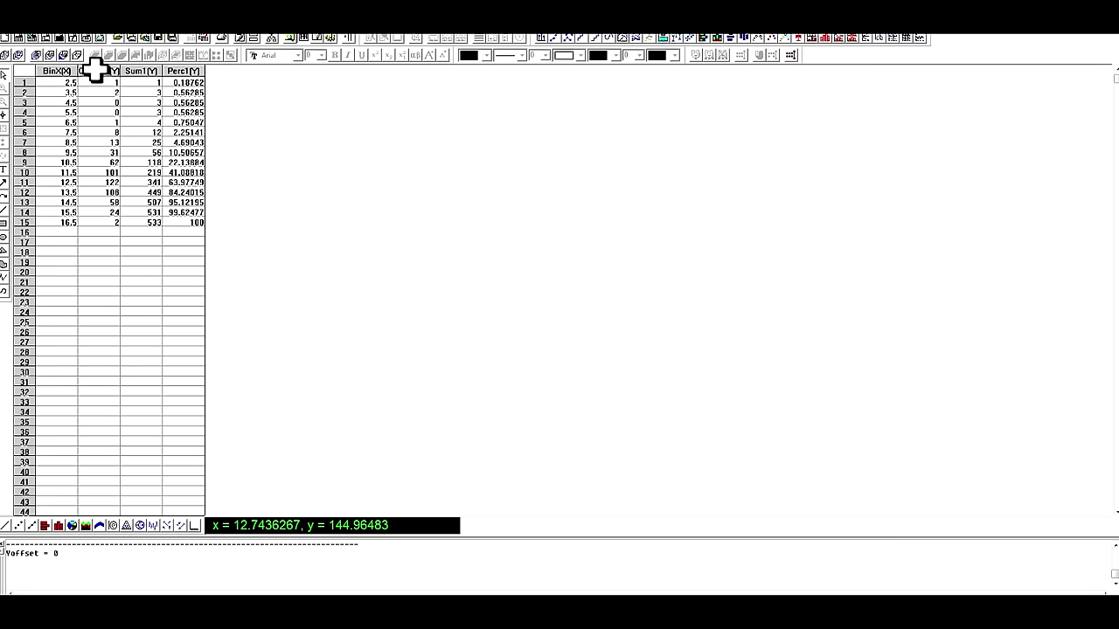
left_click(97, 70)
right_click(98, 71)
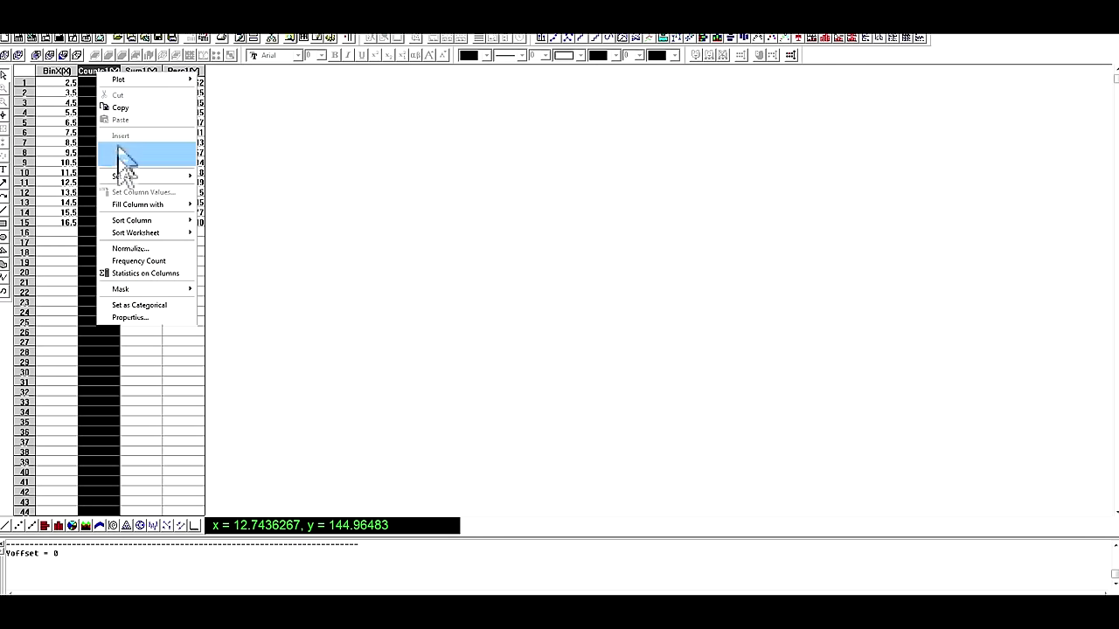
mouse_move(140, 80)
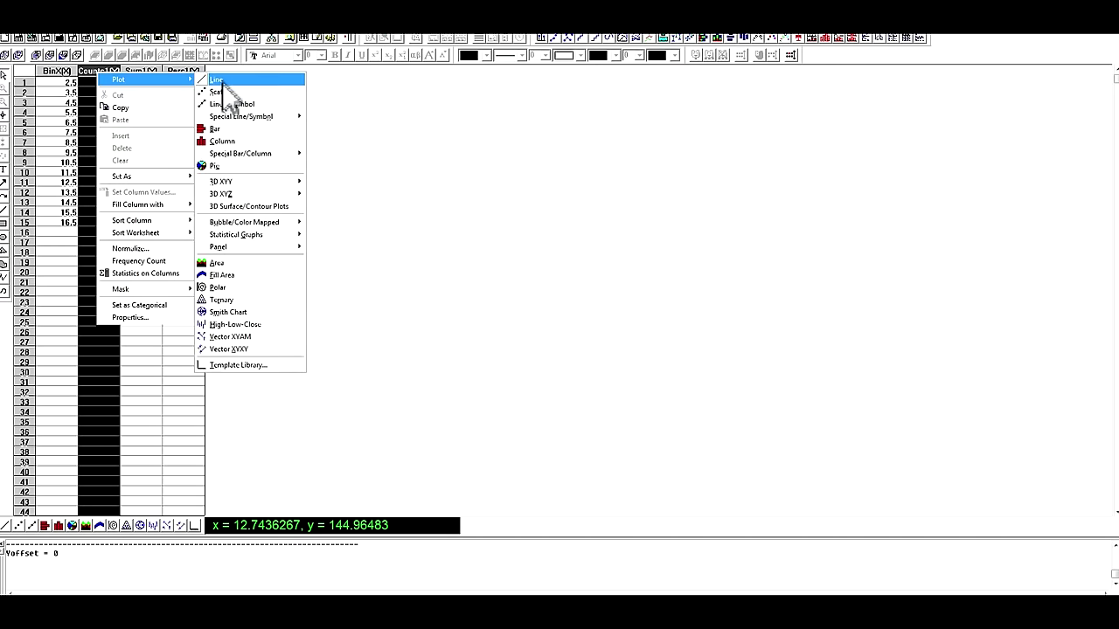
left_click(222, 92)
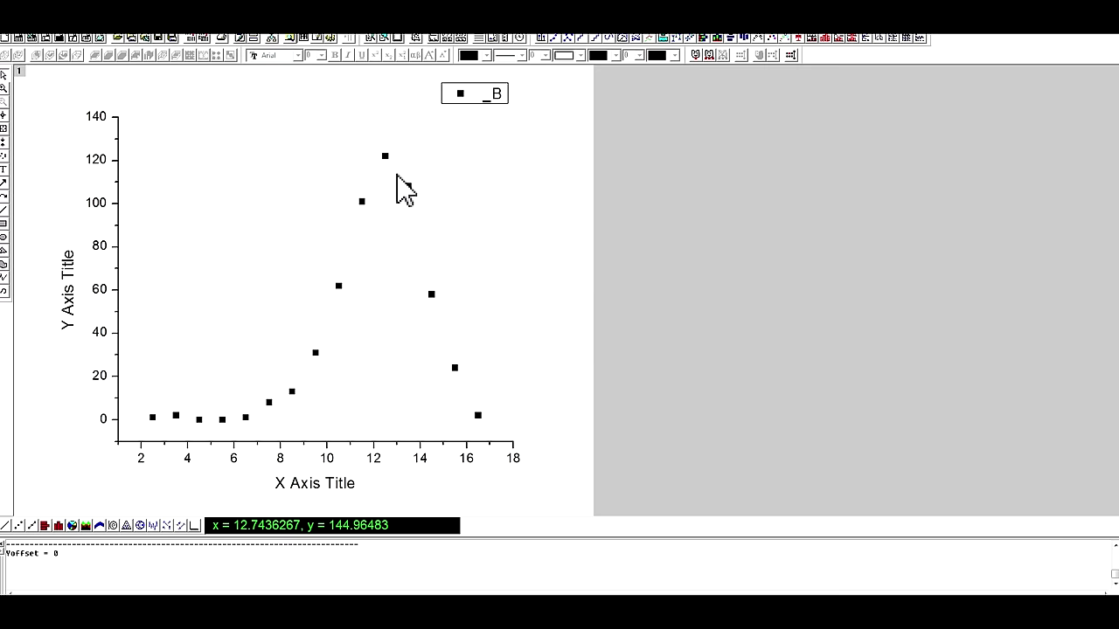
Title the scatter graph's axes Diameter (nm) and Frequency
left_click(332, 486)
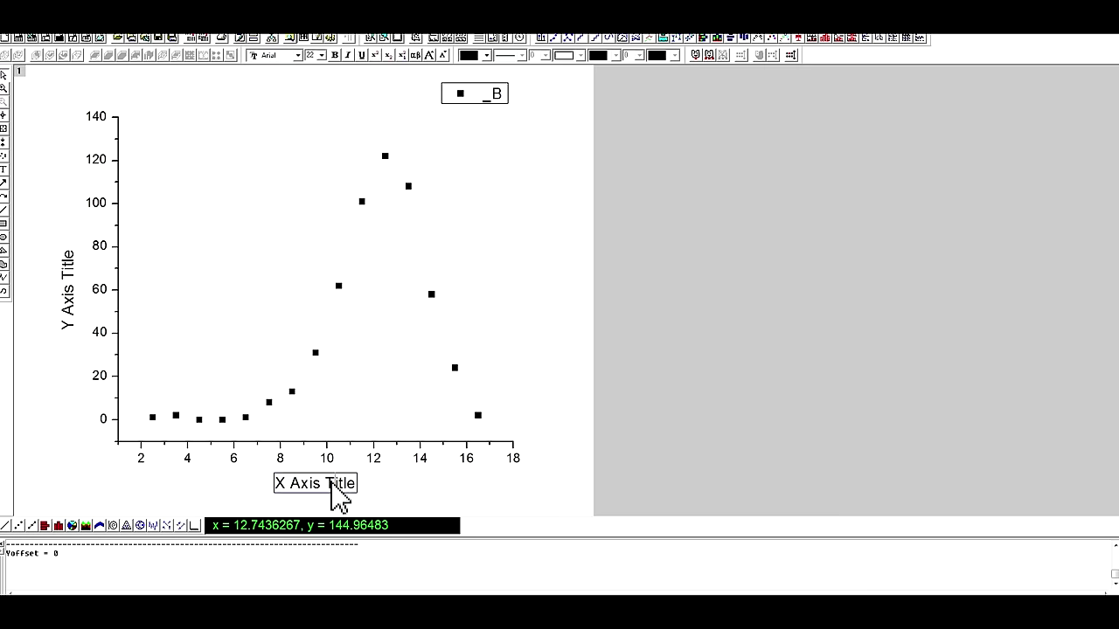
double_click(331, 484)
type("Diameter ")
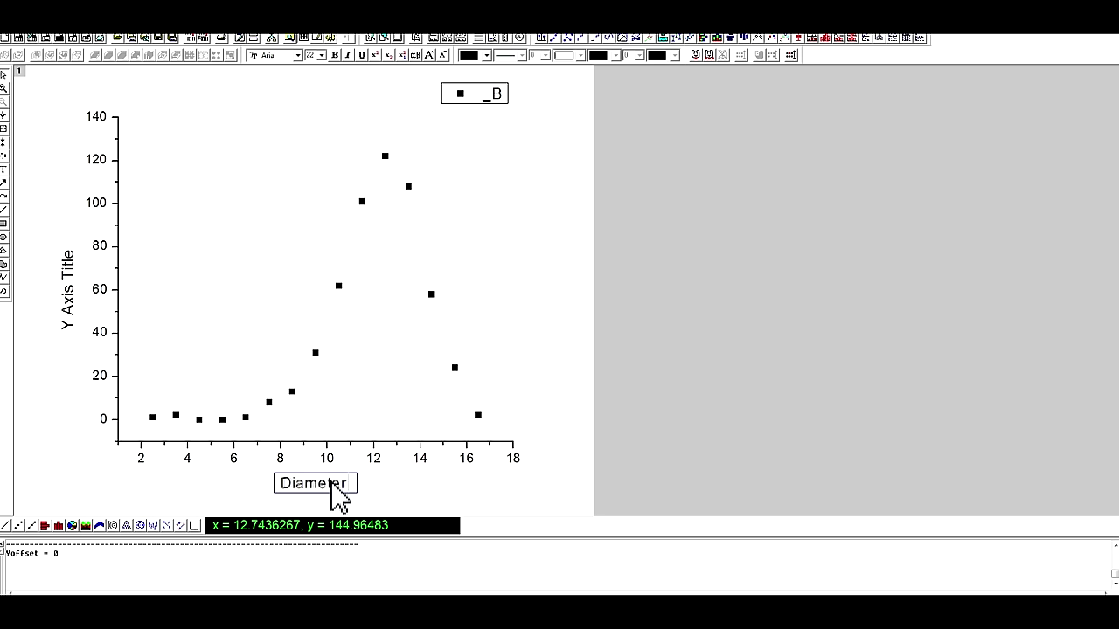
type("(nm")
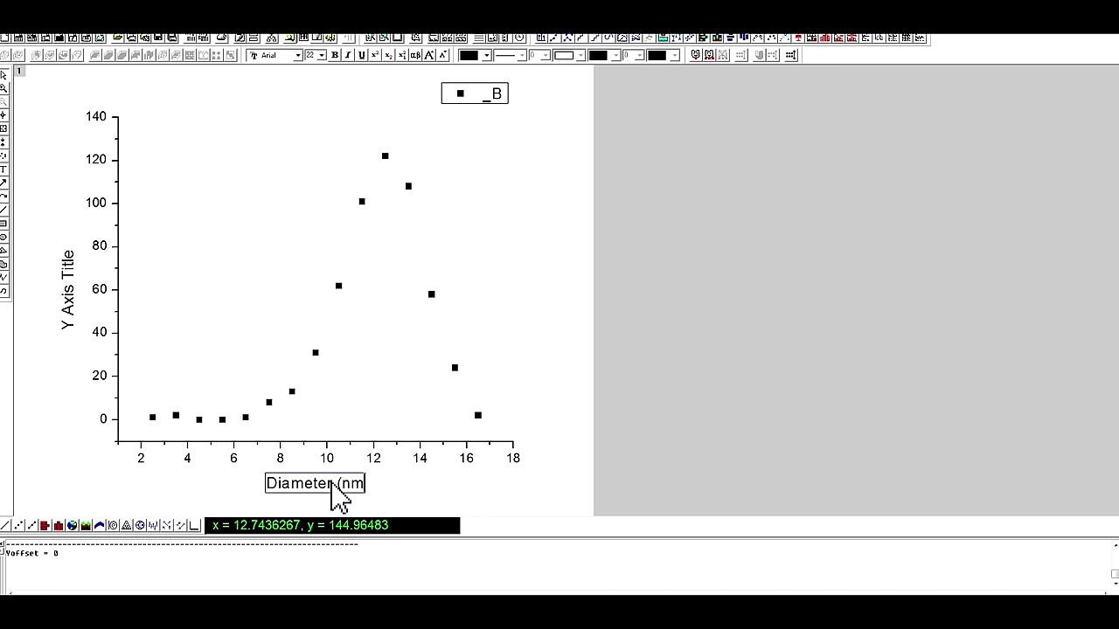
type(")")
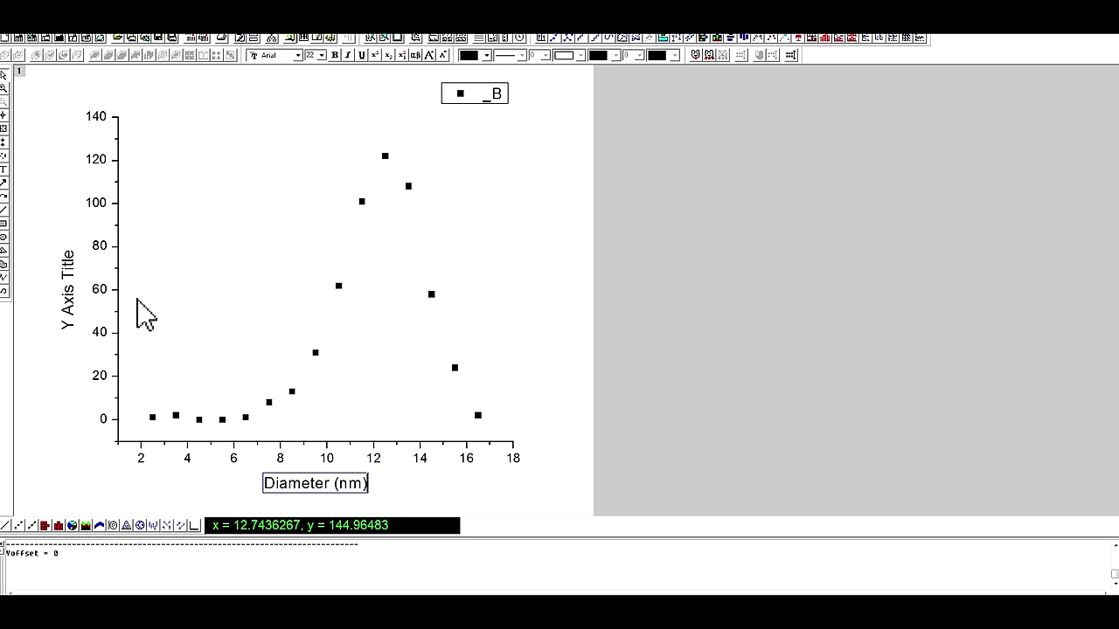
left_click(75, 300)
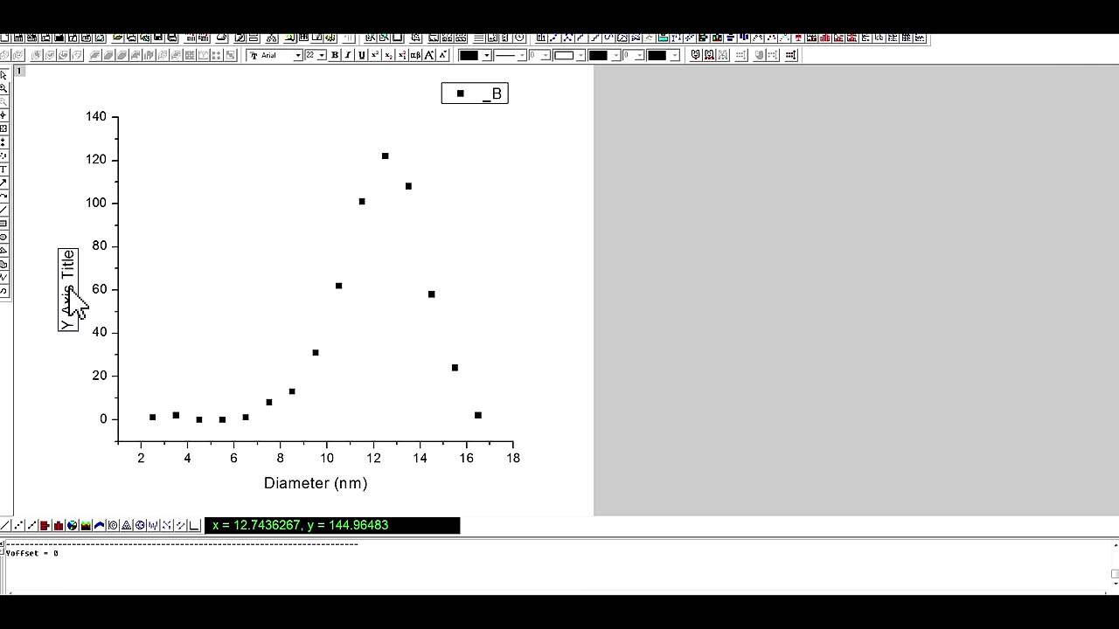
double_click(74, 300)
key("Delete")
left_click(202, 304)
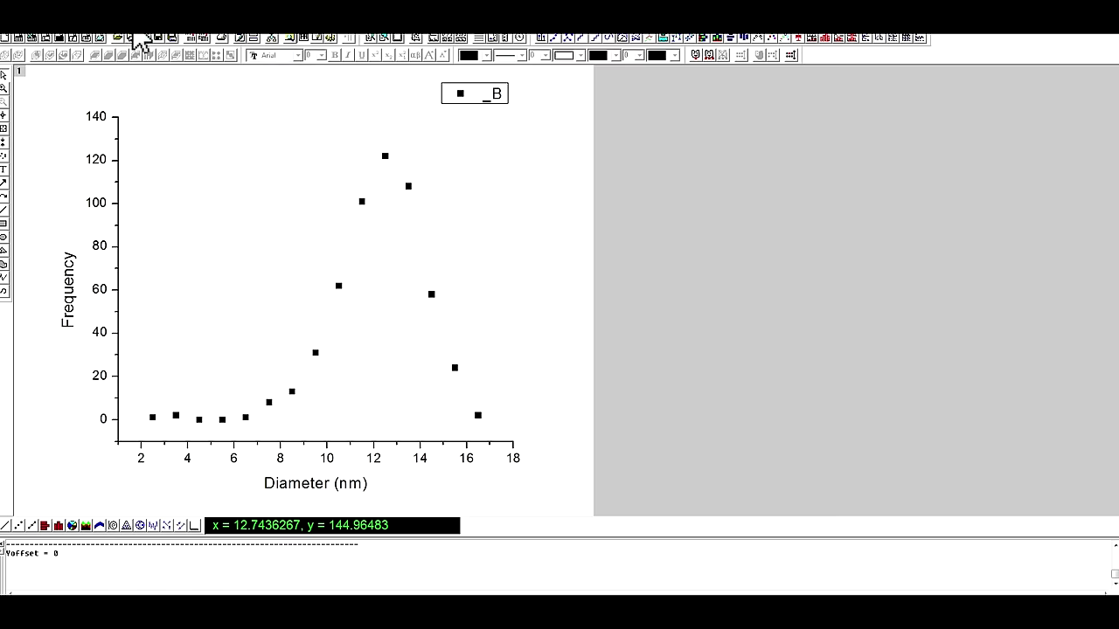
left_click(134, 32)
Fit one Gaussian peak near 12.5 nm (xc 12.46763, w 3.42712) and move its results box aside
mouse_move(136, 243)
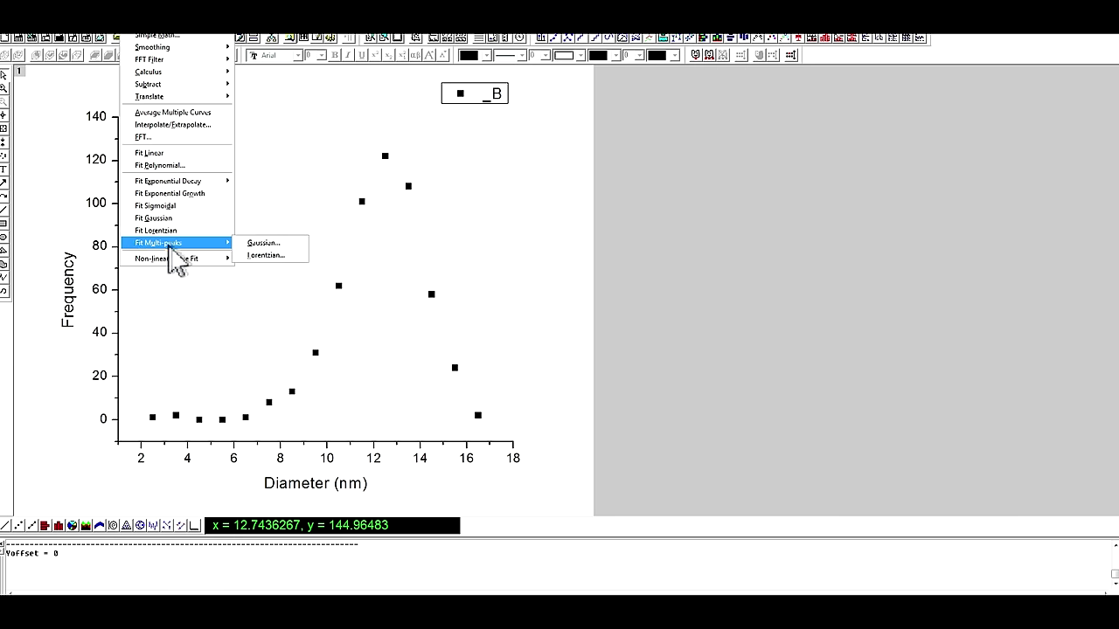
left_click(255, 244)
left_click(632, 293)
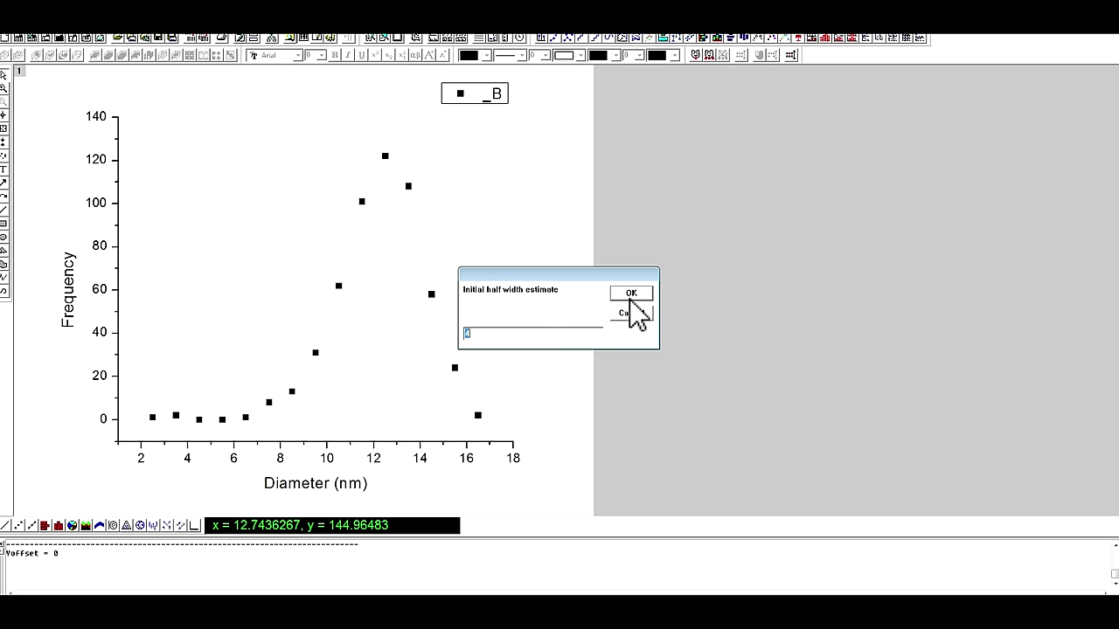
left_click(630, 297)
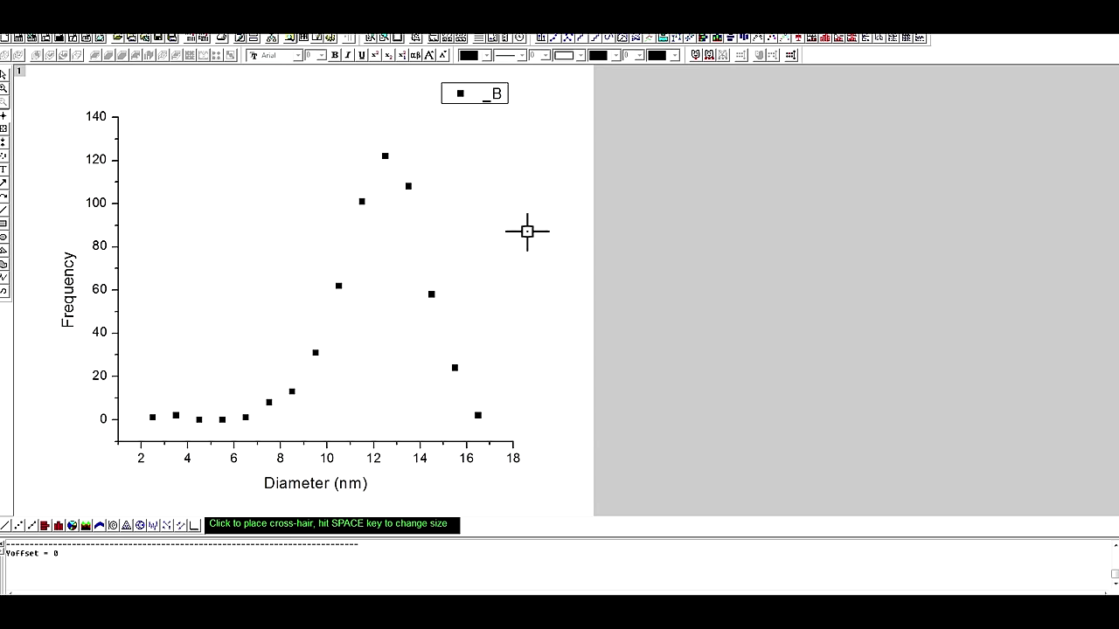
left_click(388, 156)
left_click_drag(400, 167, 830, 244)
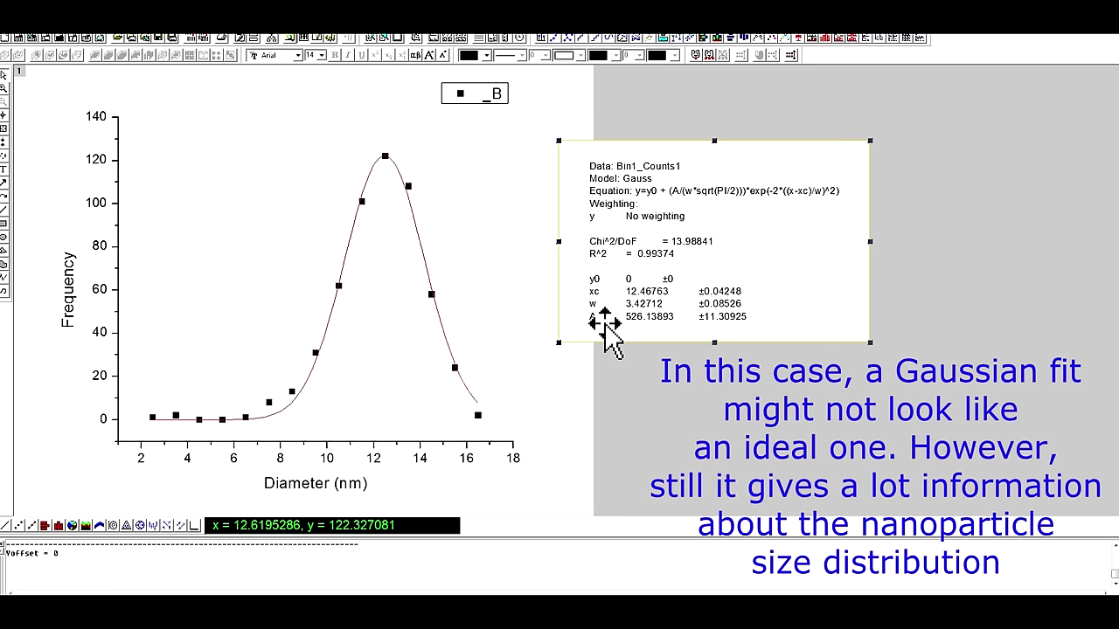
left_click_drag(618, 306, 688, 306)
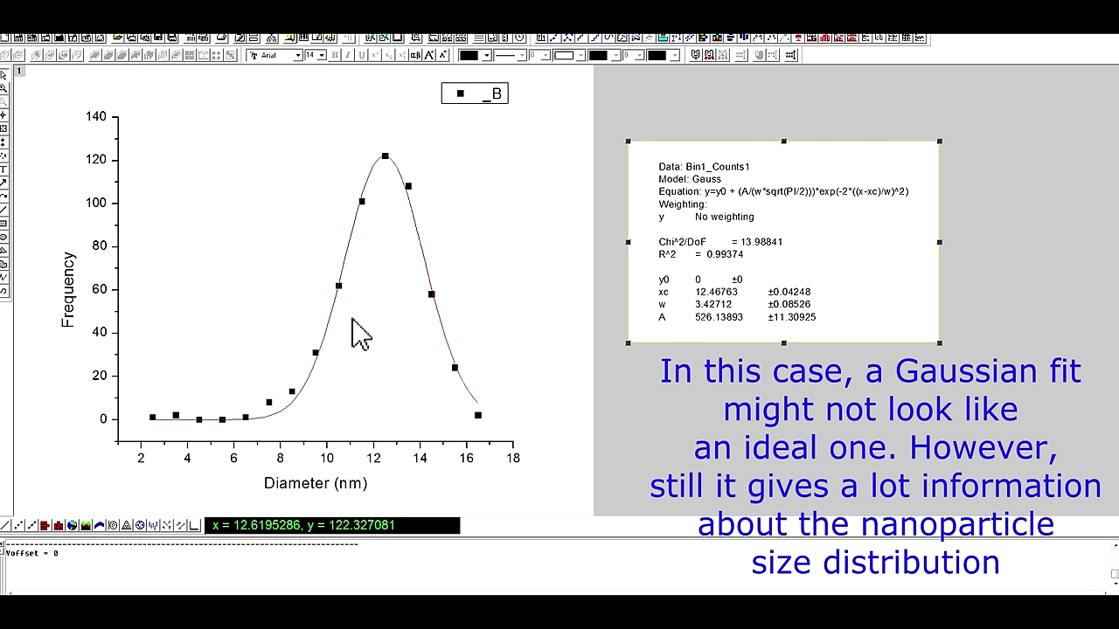
Thicken the Gaussian fit curve into a bold red line
double_click(317, 378)
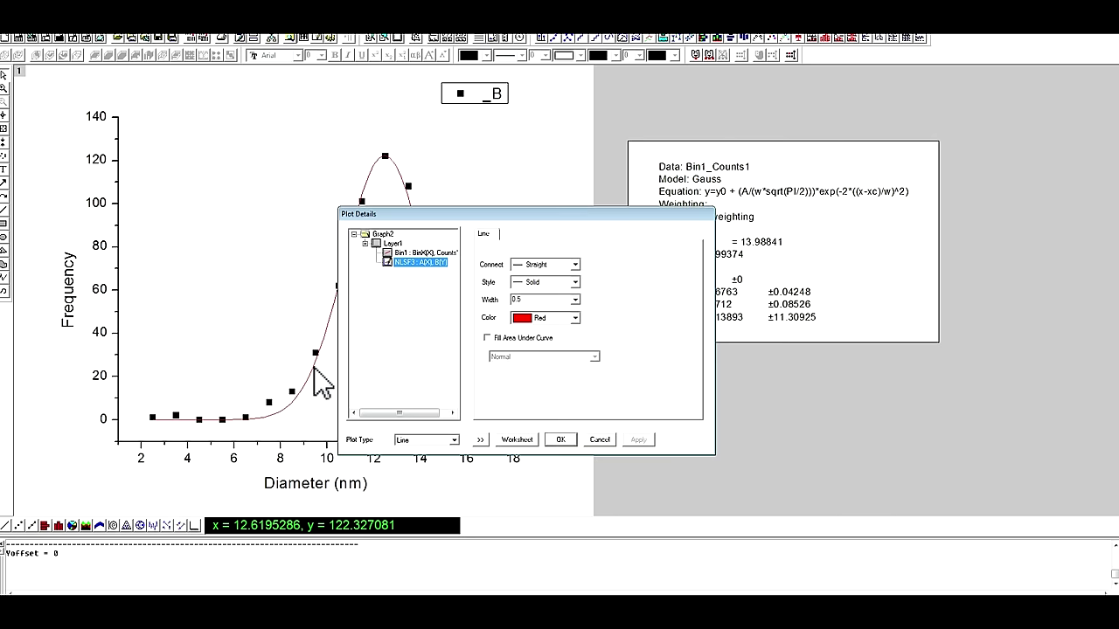
double_click(540, 299)
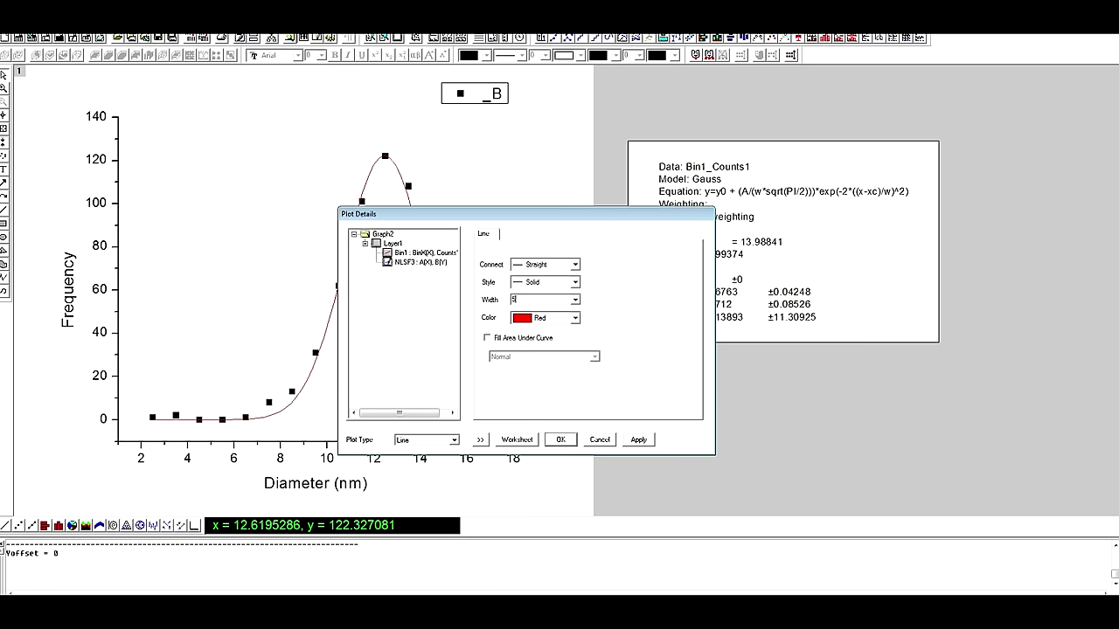
left_click(560, 440)
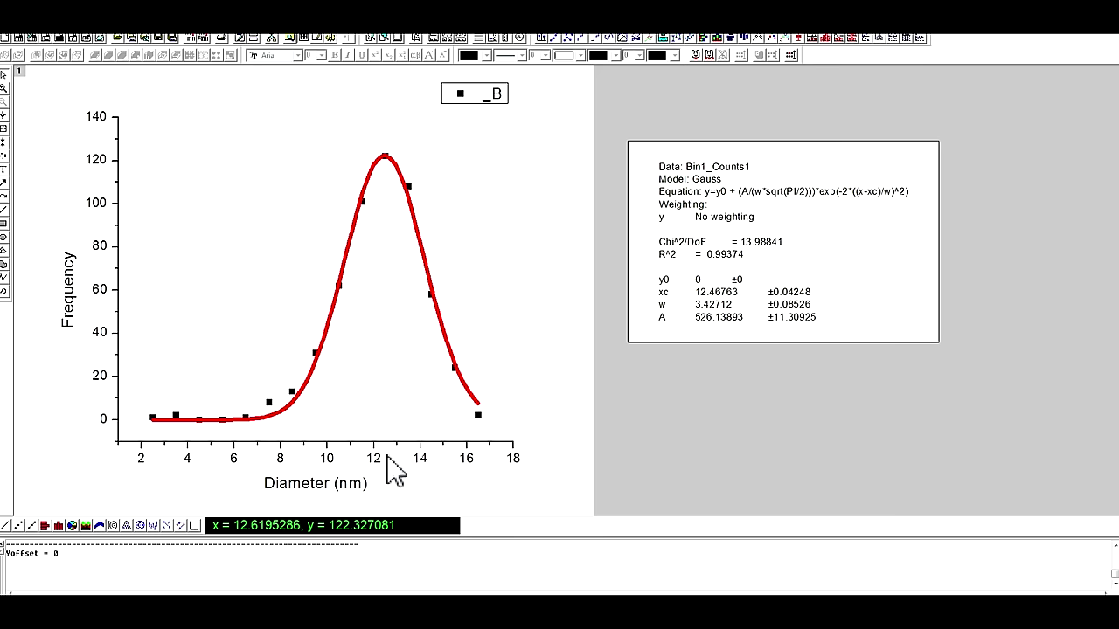
Set both graph axes to start at 0
double_click(117, 443)
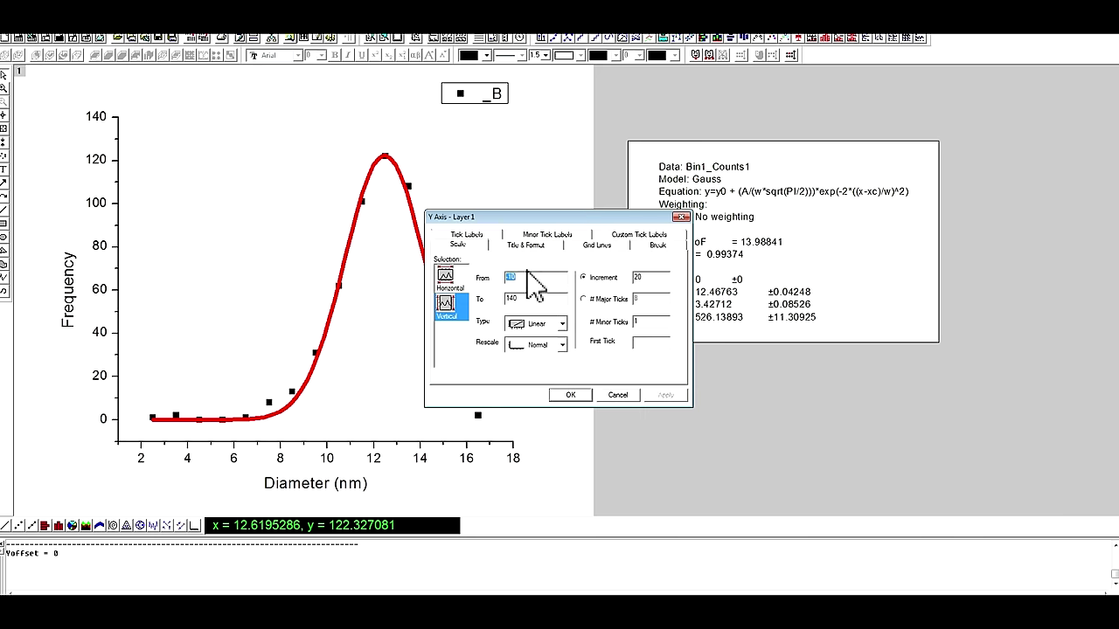
left_click(450, 278)
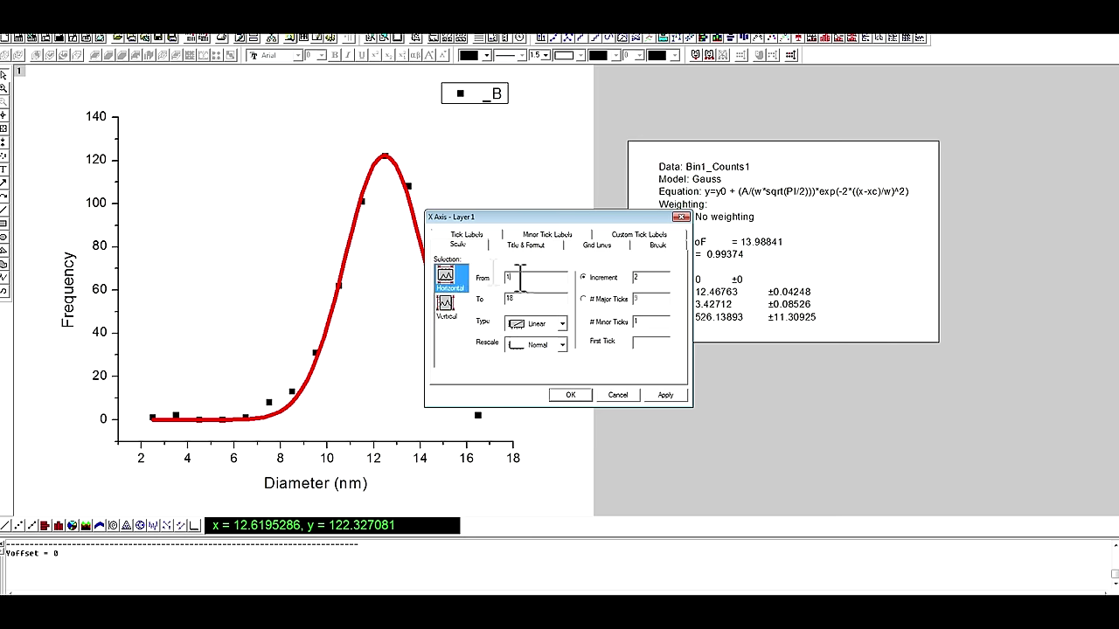
left_click(666, 395)
left_click(570, 395)
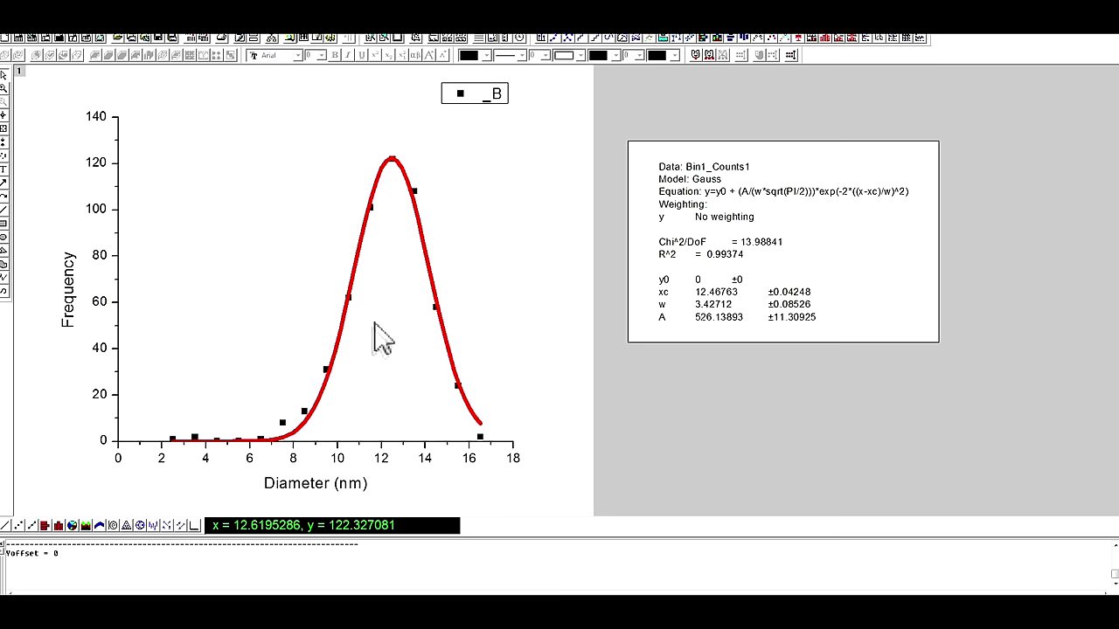
Change the scatter bin counts to black columns beneath the red Gaussian curve
right_click(285, 423)
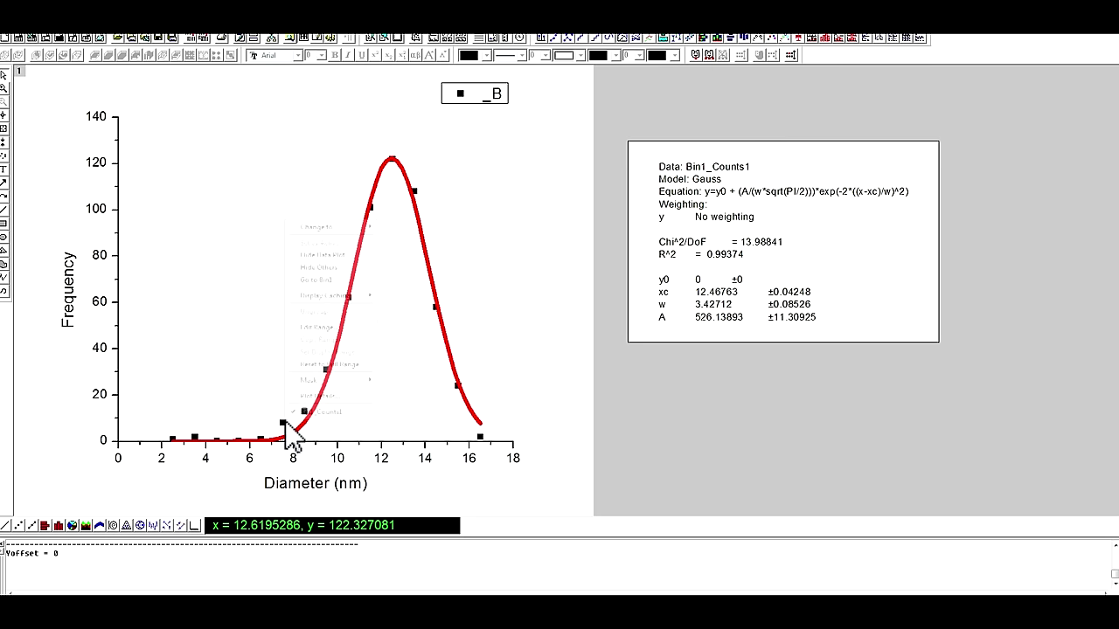
mouse_move(312, 229)
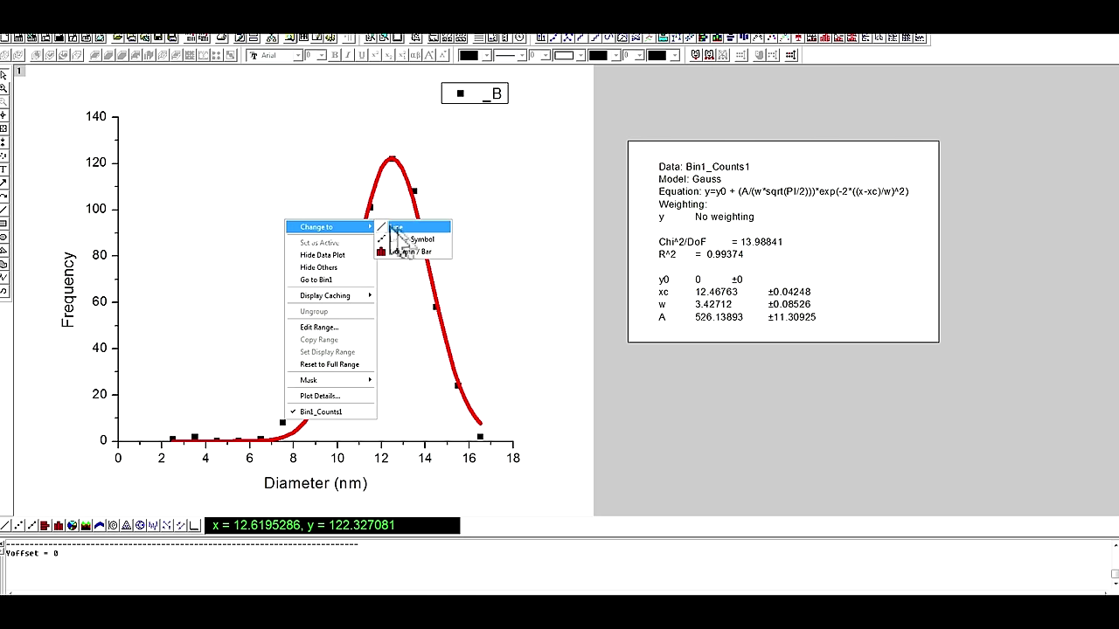
left_click(404, 250)
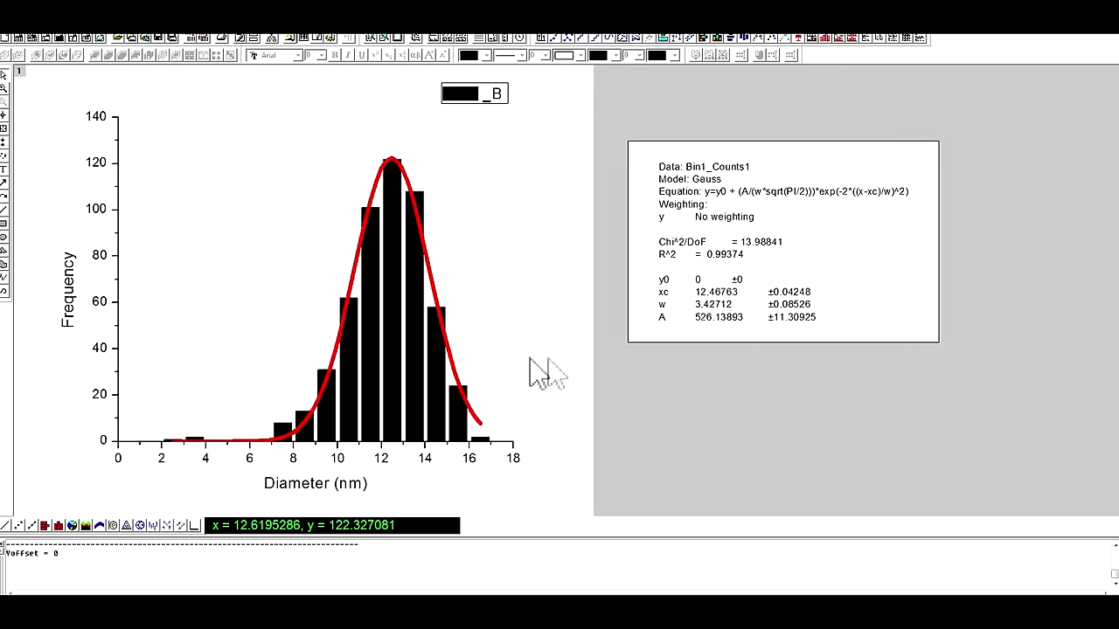